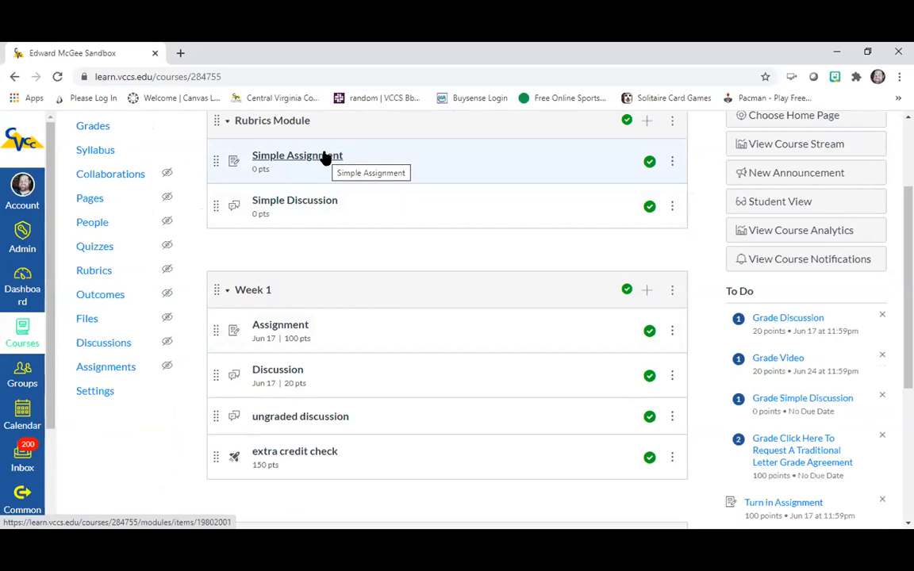
Step: Open the Simple Assignment in the Rubrics Module and review its objectives, instructions and settings
click(325, 156)
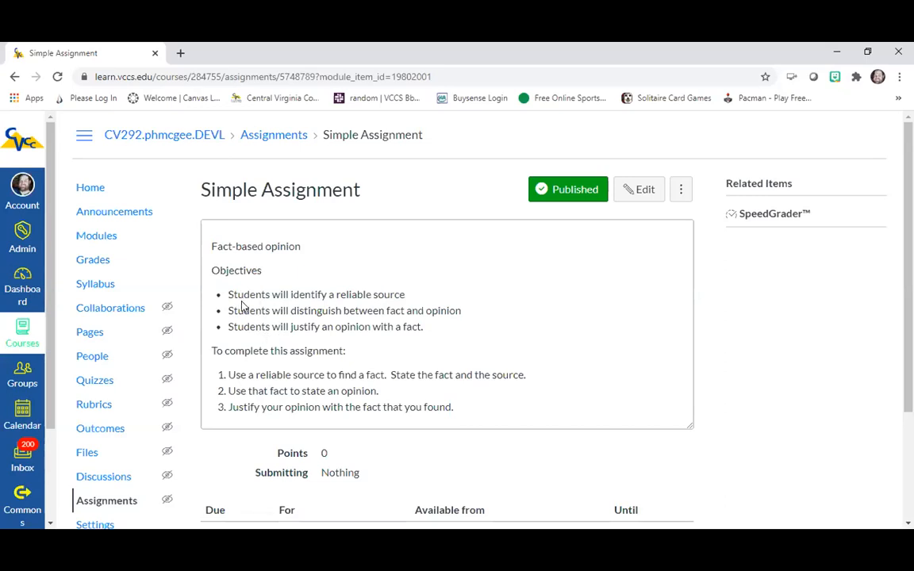
scroll(432, 344, down, 2)
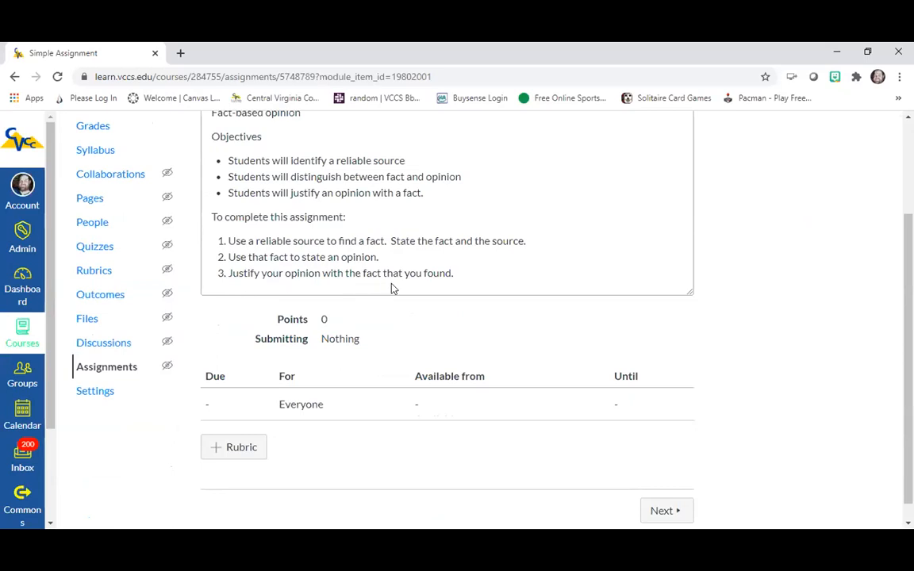
scroll(429, 313, up, 2)
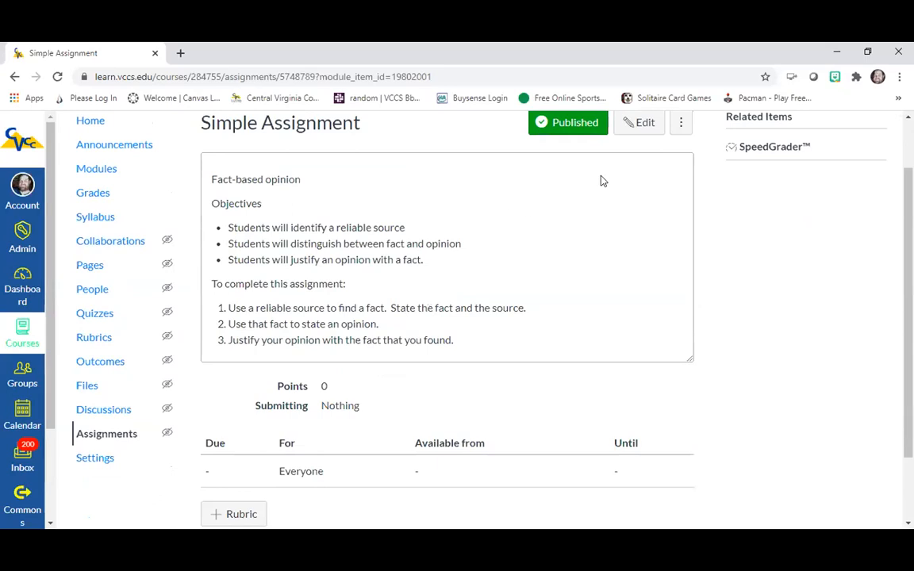
Step: Edit the Simple Assignment and set its points to 100
click(641, 129)
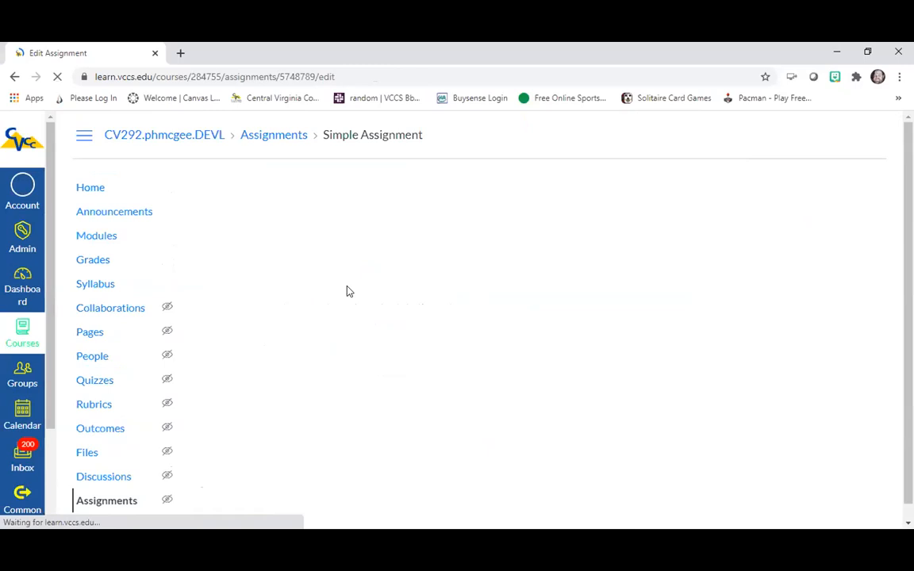
scroll(369, 295, down, 6)
double_click(318, 250)
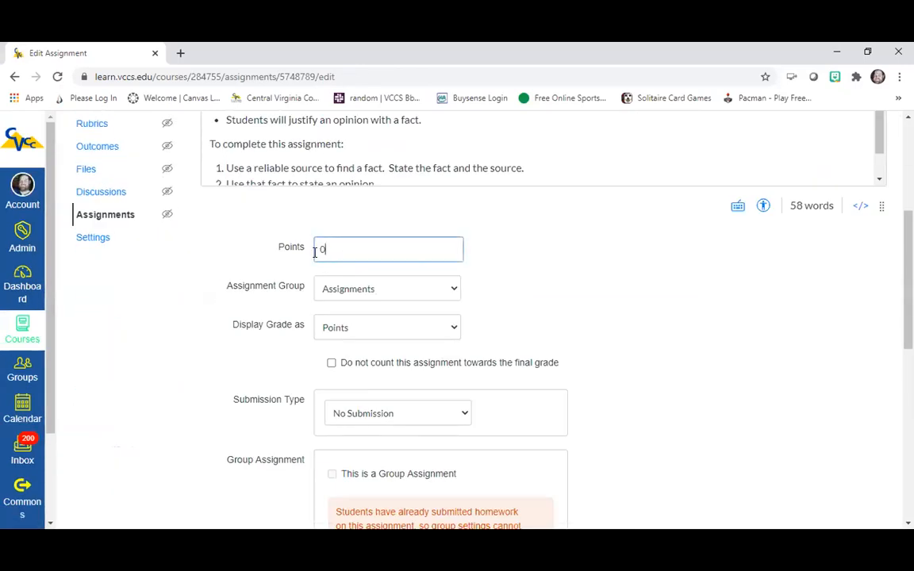
text(100)
click(606, 294)
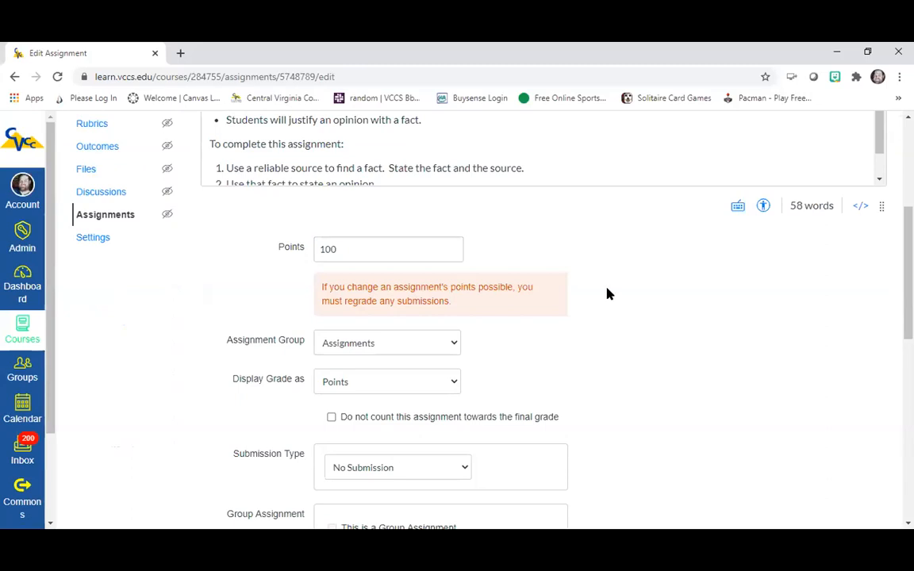
Step: Set the submission type to Online with Text Entry allowed, and save the assignment
scroll(606, 295, down, 1)
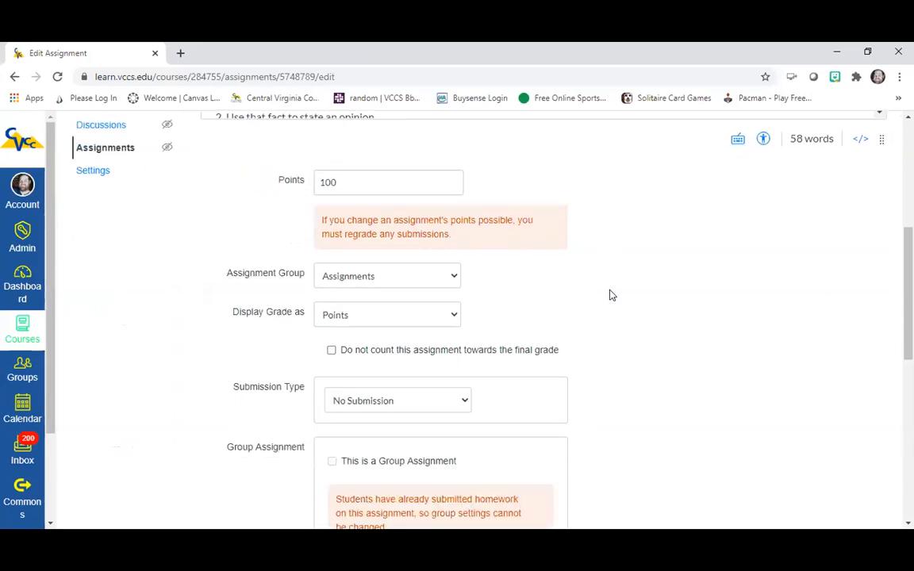
click(445, 401)
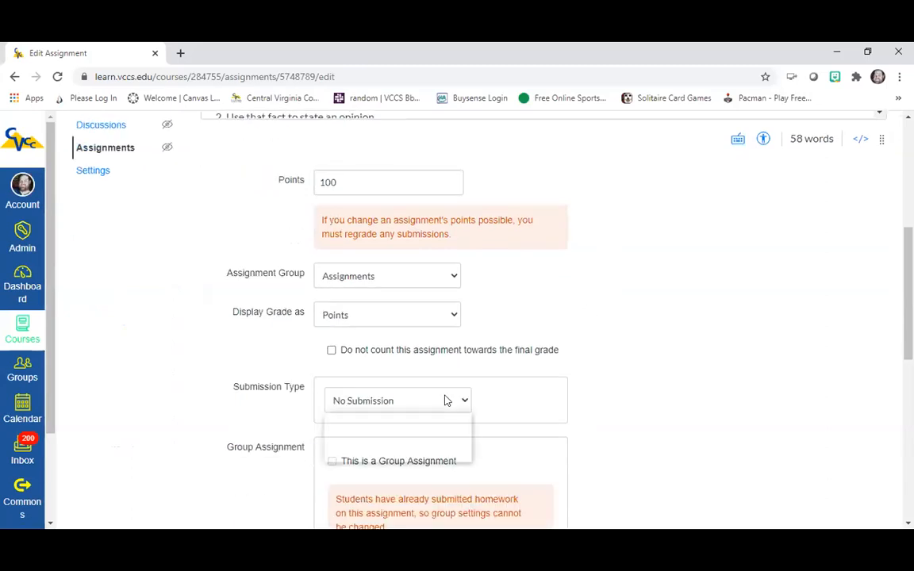
click(395, 432)
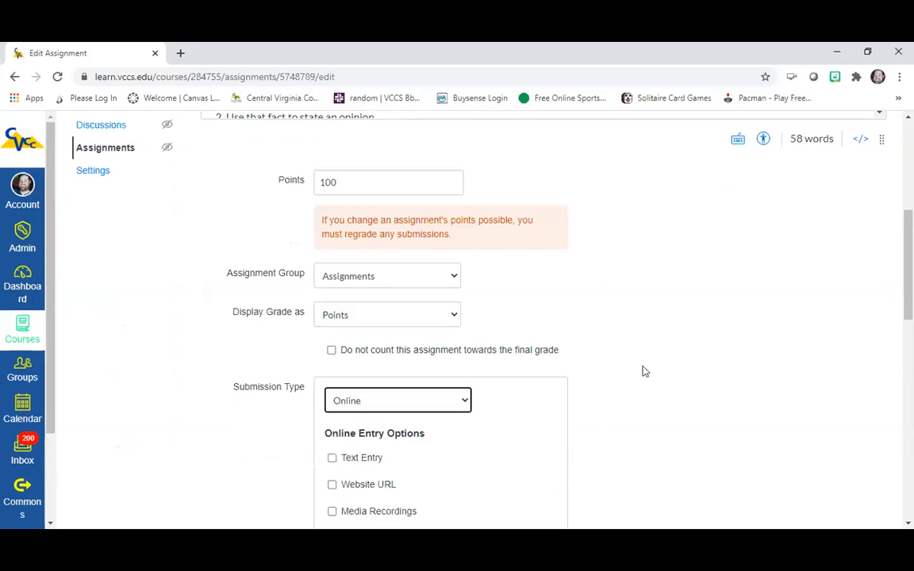
scroll(635, 366, down, 1)
click(331, 391)
scroll(651, 400, down, 10)
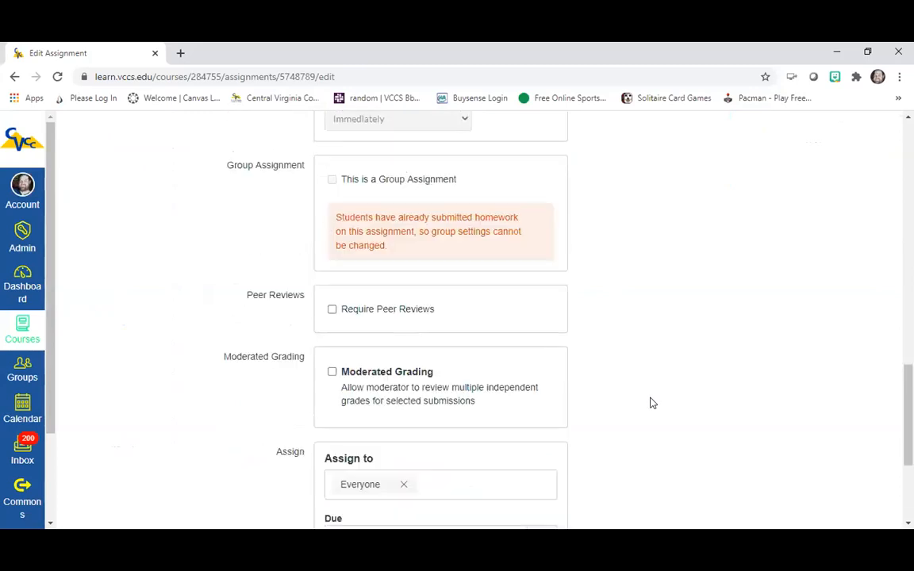
click(862, 481)
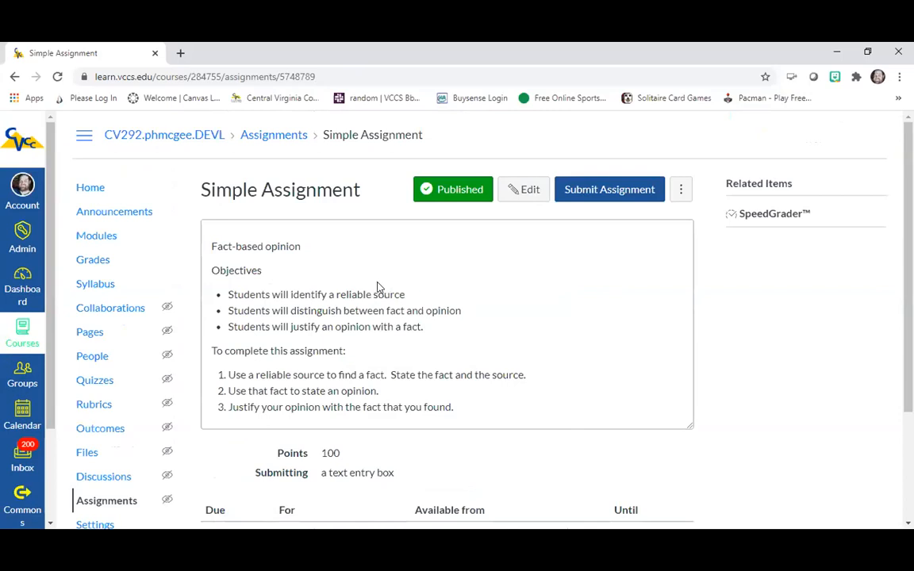
Step: Add a new rubric to the Simple Assignment and title it "Fact-based Opinion"
scroll(378, 285, down, 3)
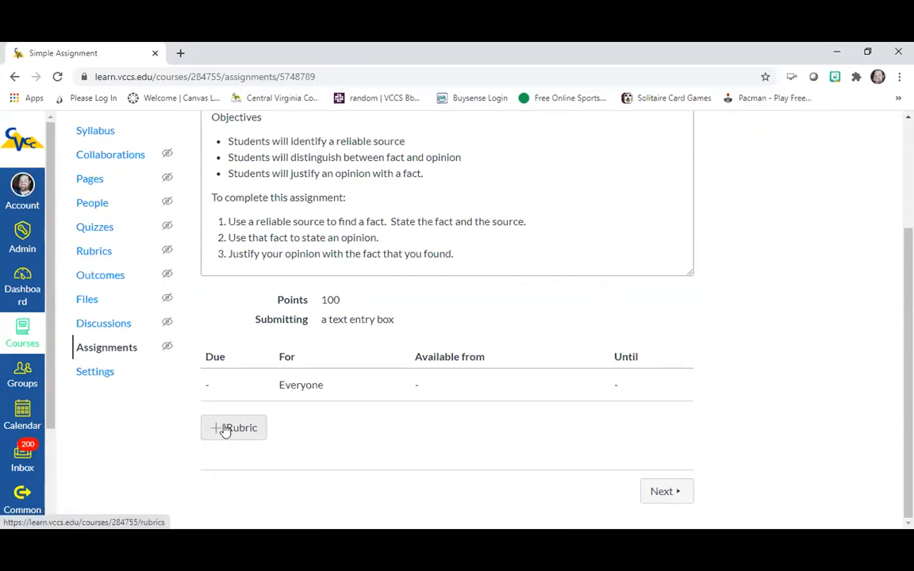
click(99, 256)
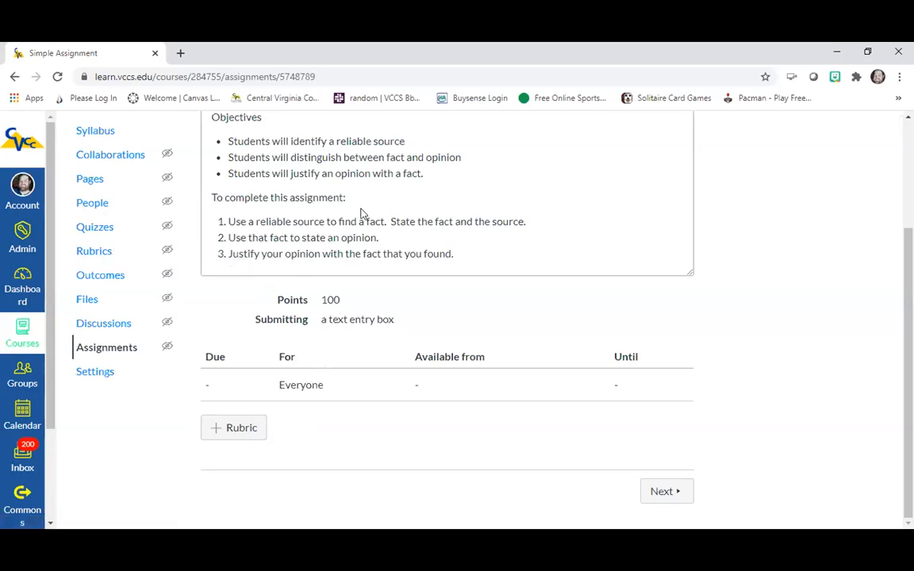
click(219, 429)
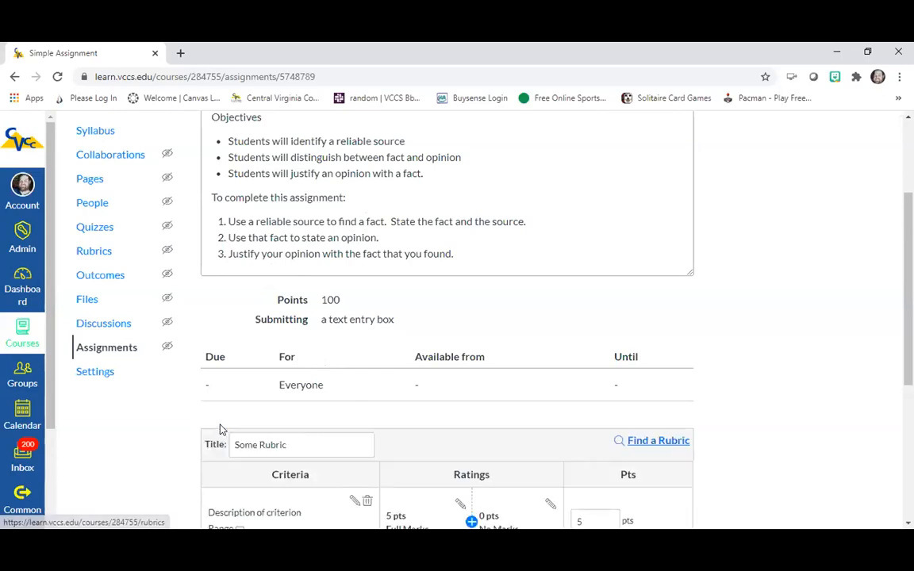
scroll(168, 429, down, 3)
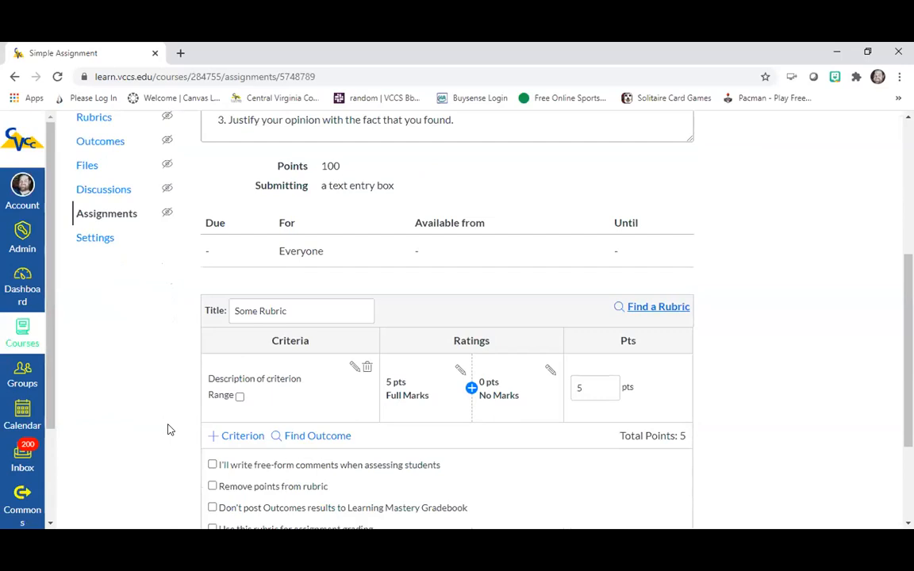
scroll(167, 429, down, 3)
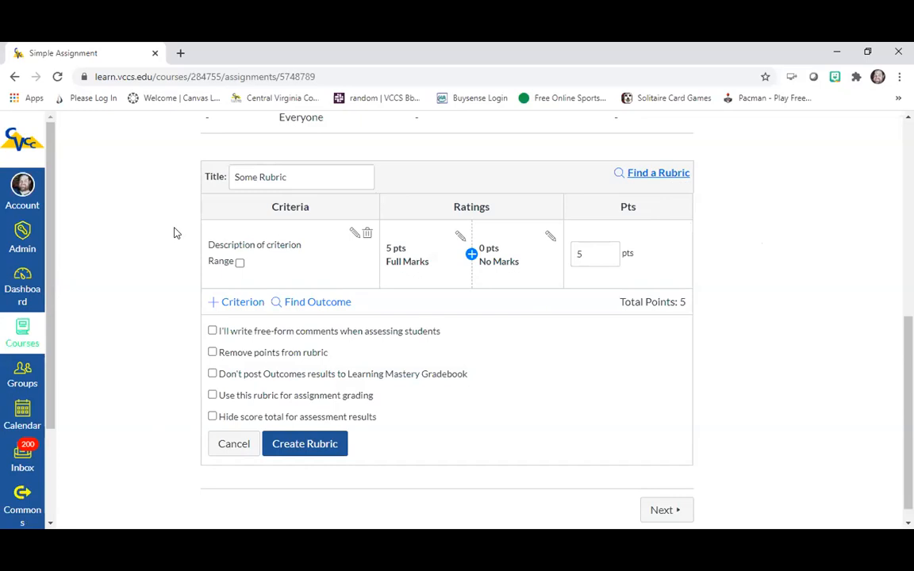
click(289, 179)
drag(289, 179, 198, 169)
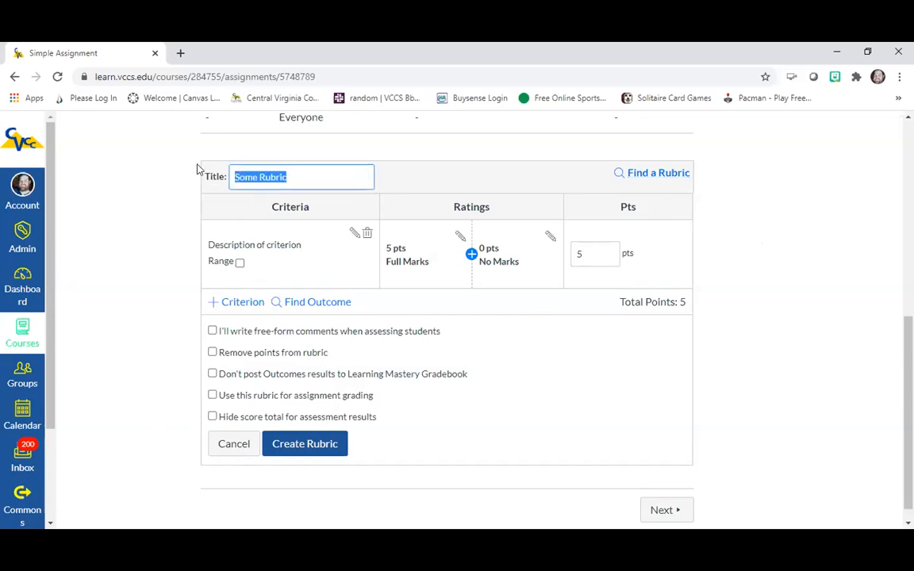
text(Fact)
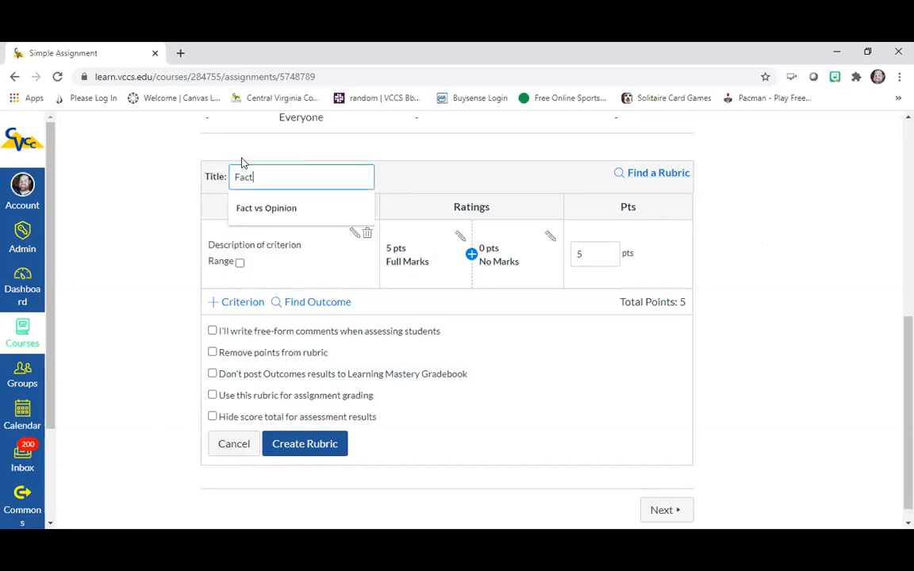
text(-based Opinion)
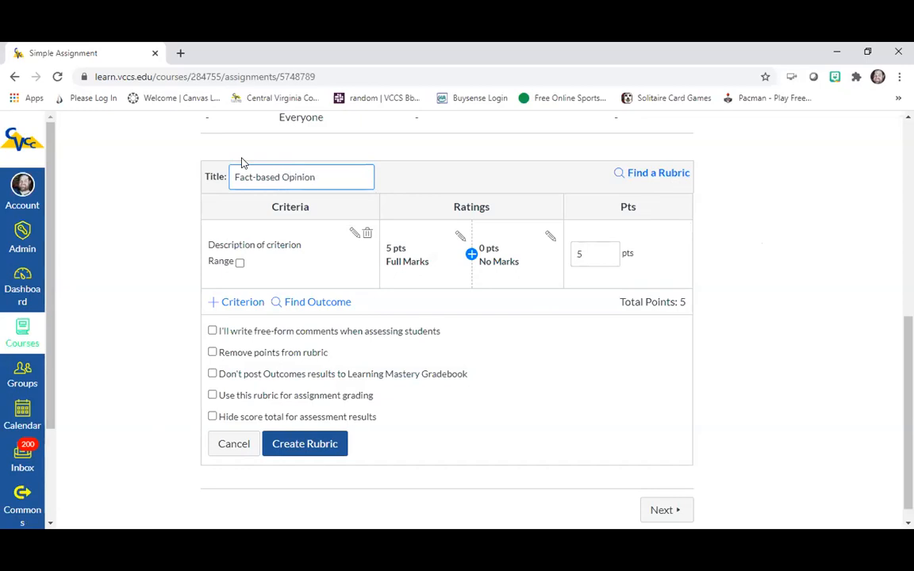
click(156, 210)
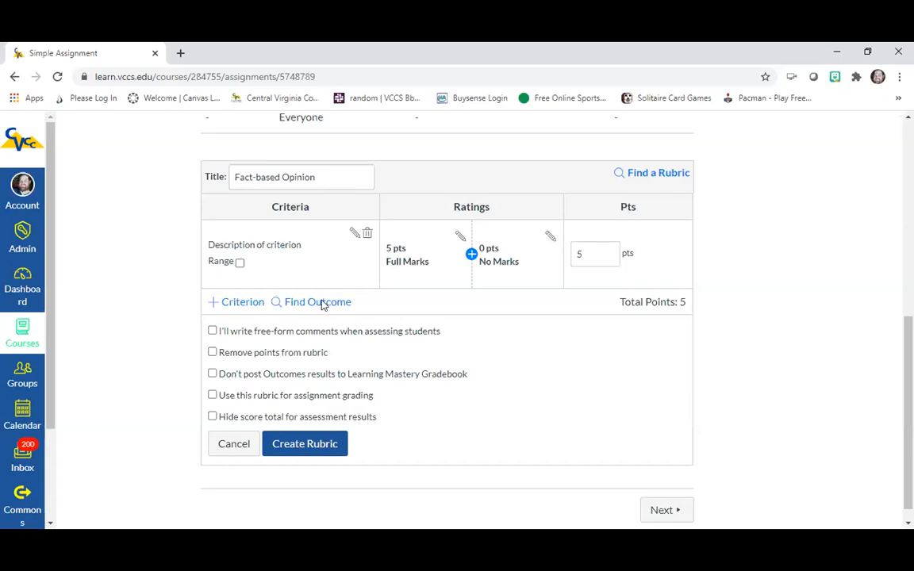
Step: Change the first criterion's description to "Identifies credible source and fact"
click(353, 234)
click(369, 278)
drag(436, 278, 325, 278)
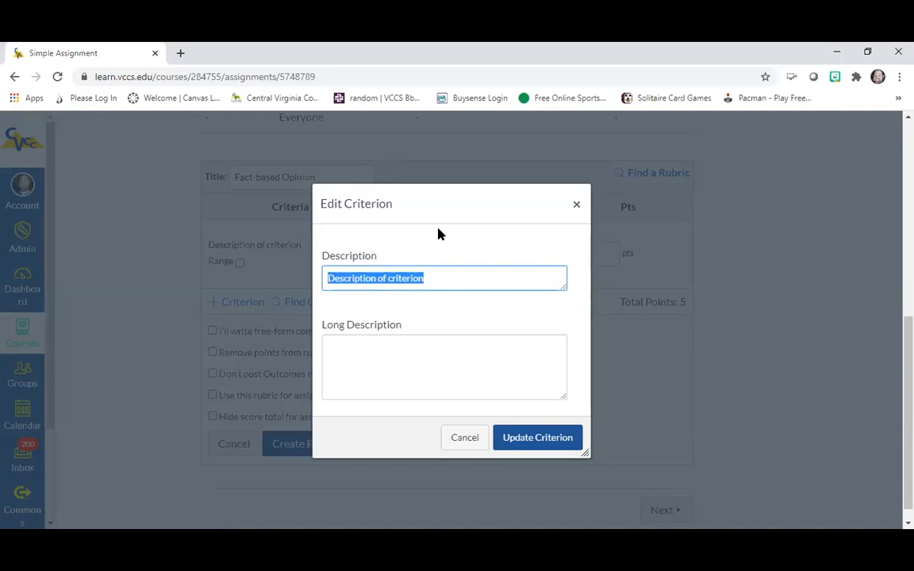
text(Identifies)
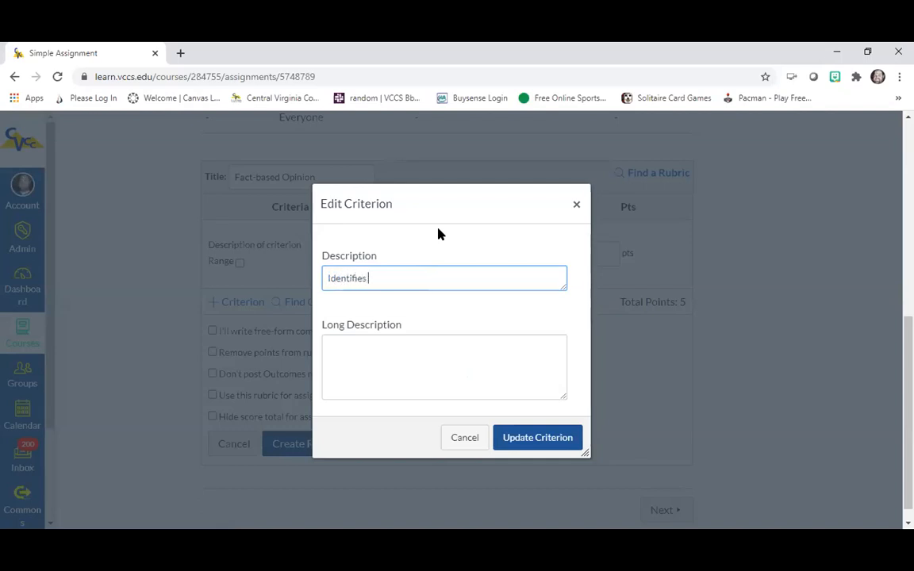
text( c)
text(i)
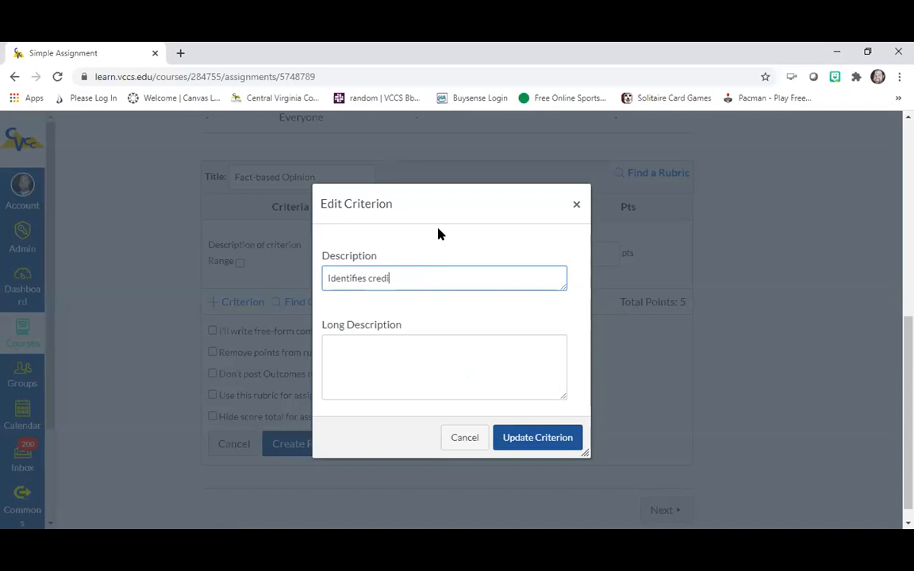
text(ble source and fact)
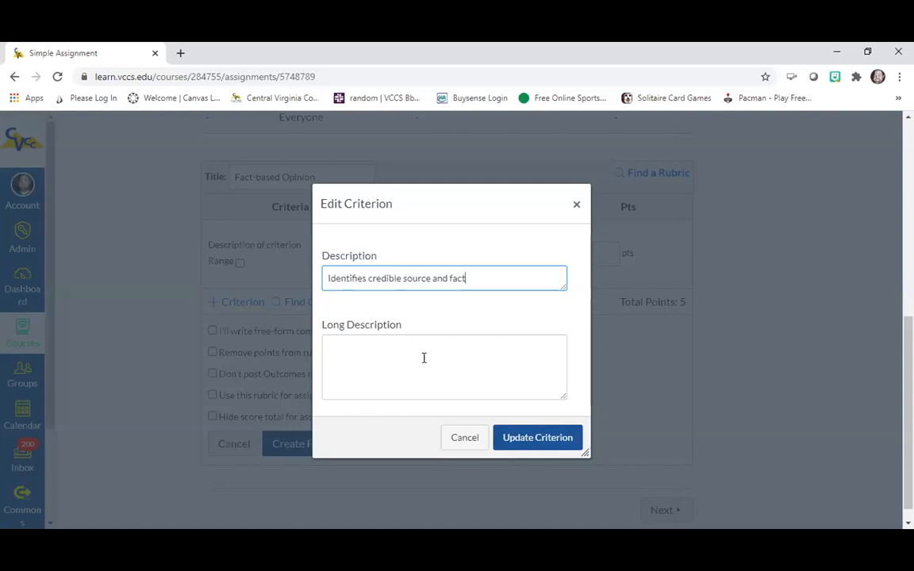
click(531, 440)
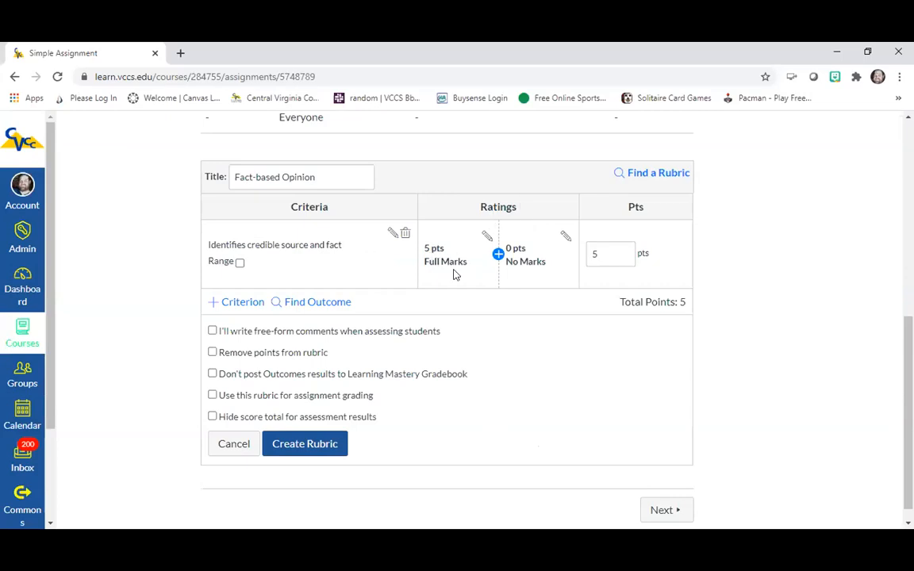
Step: Retitle the criterion's full-marks rating "Full Credit" and describe it as "source meets credibility definition. Fact stated"
click(485, 238)
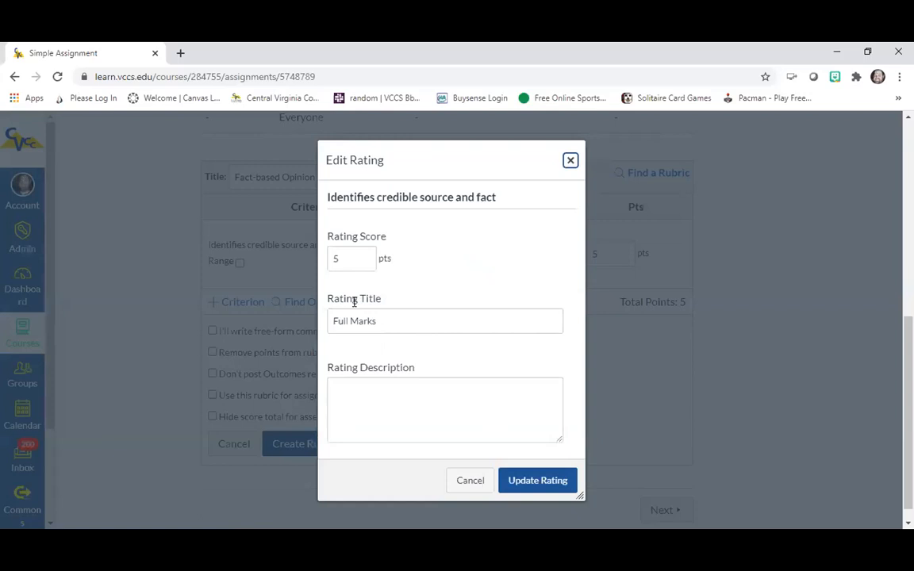
drag(351, 320, 390, 316)
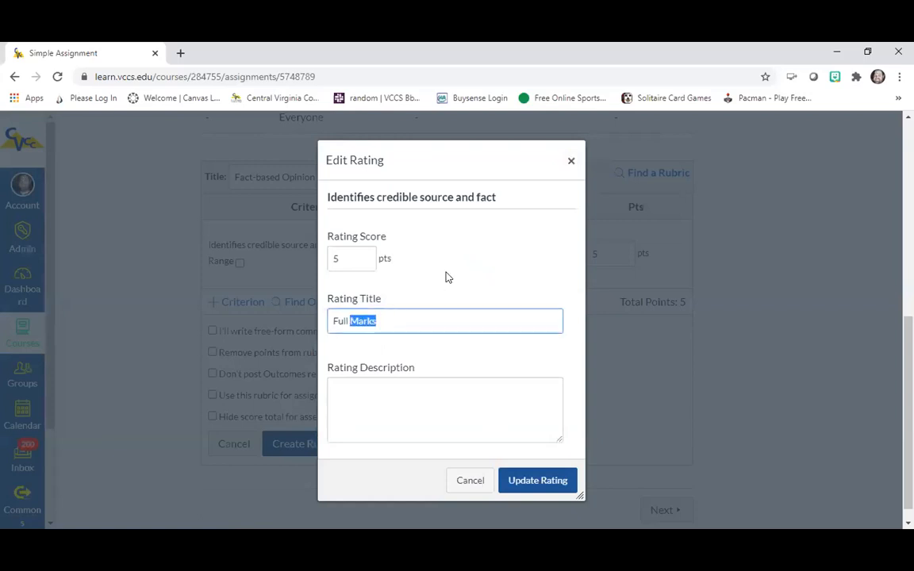
text(Credit)
click(348, 387)
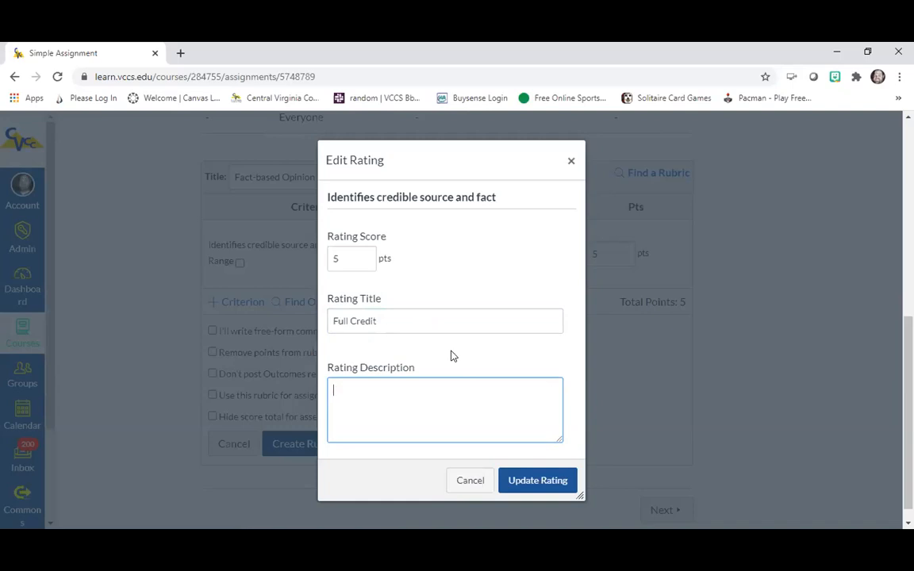
text(source meets ceribill)
text(ty f)
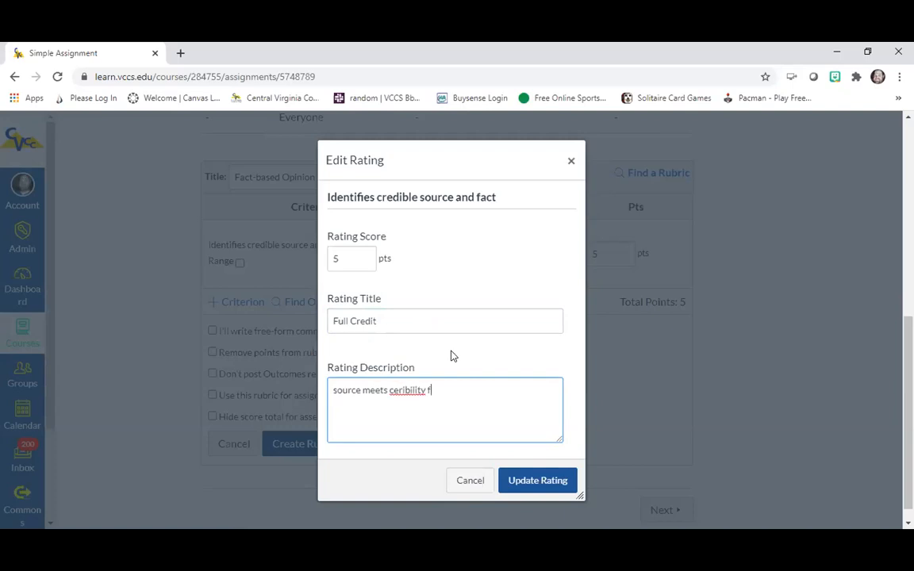
key(BackSpace)
text(definition. Fact stated)
right_click(401, 393)
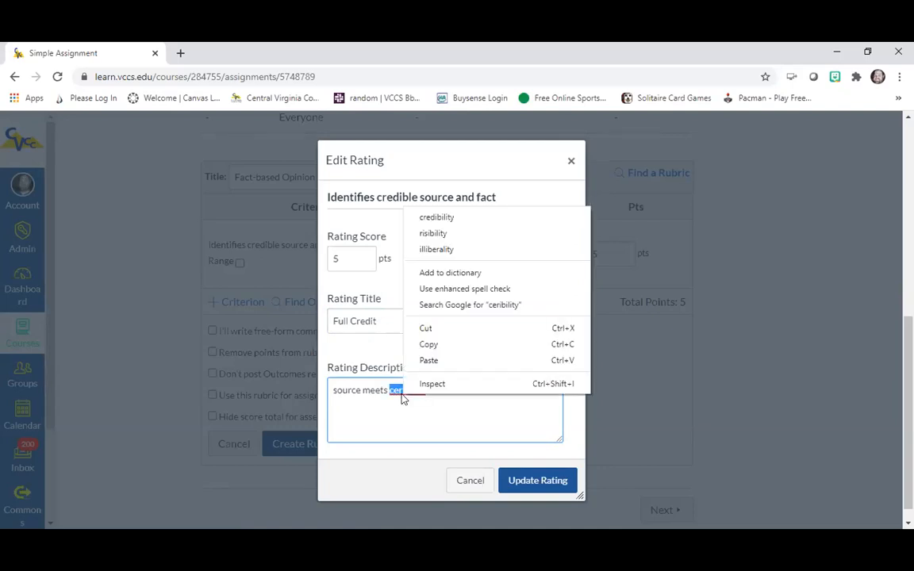
click(436, 216)
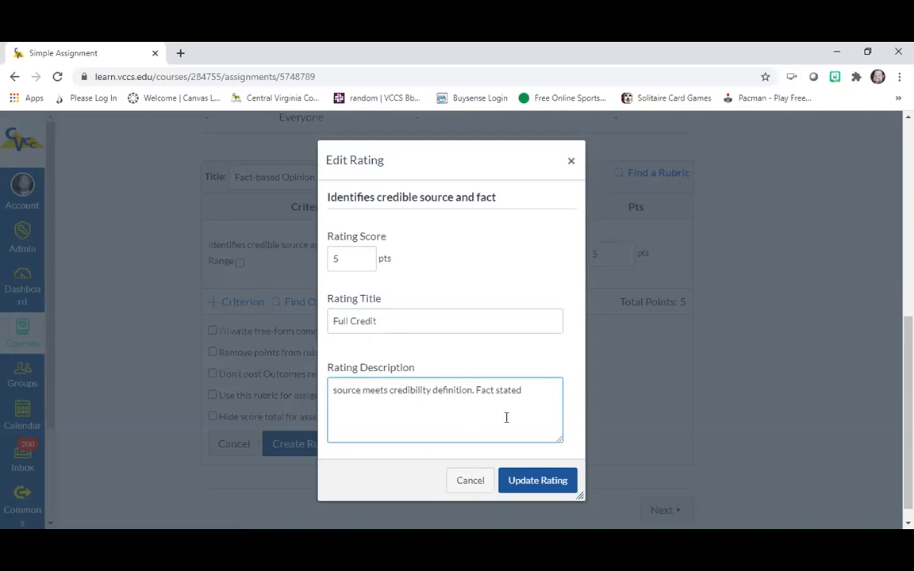
click(537, 479)
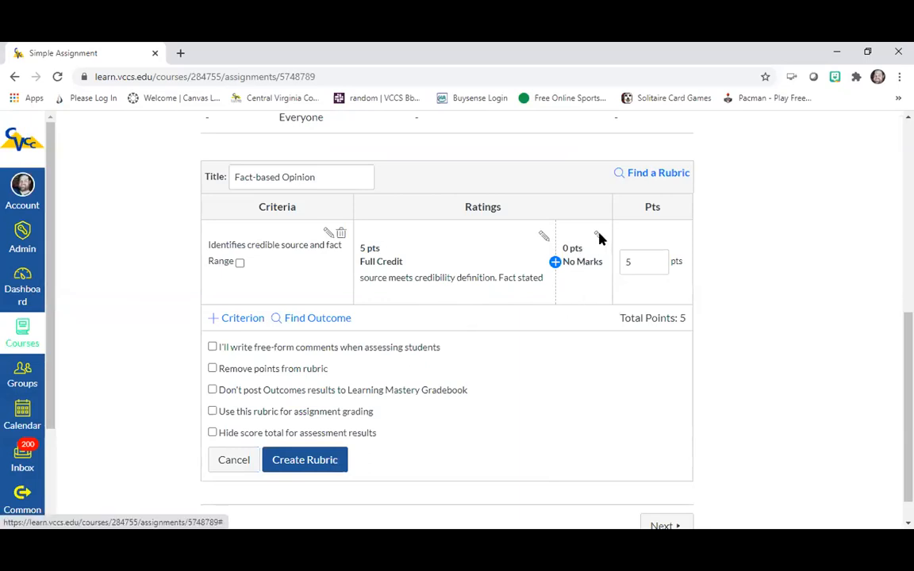
Step: Retitle the first criterion's zero-point rating "No Credit" and describe it as "no source"
click(598, 236)
drag(393, 349, 325, 319)
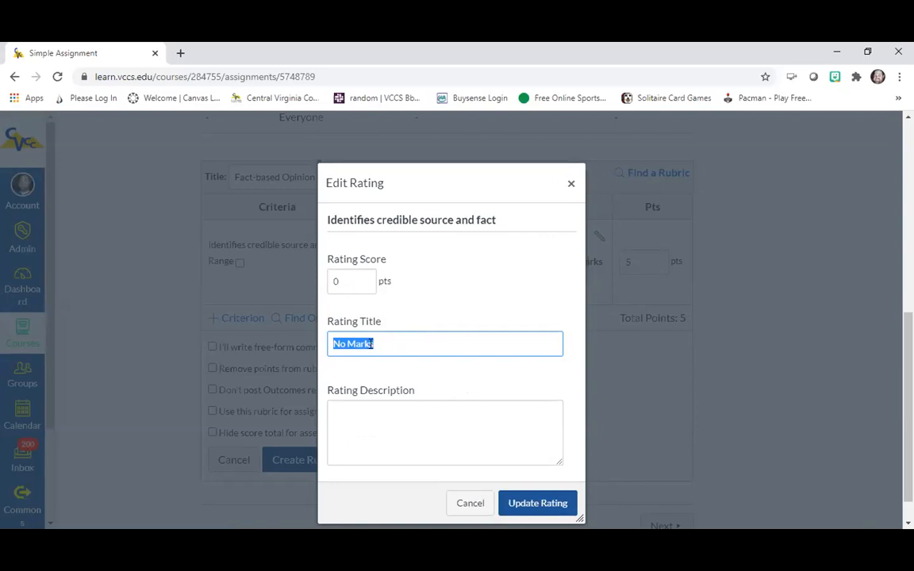
text(No )
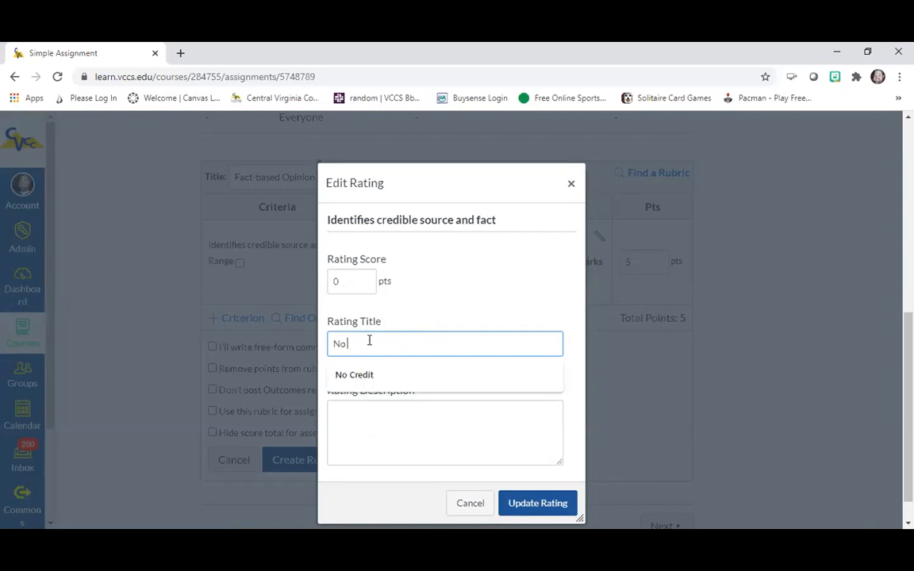
text(Credit)
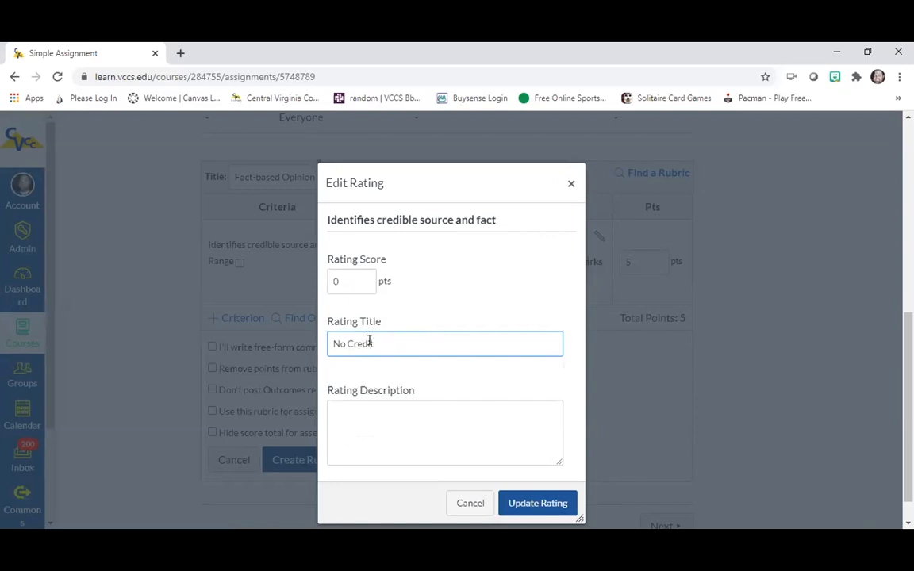
click(356, 414)
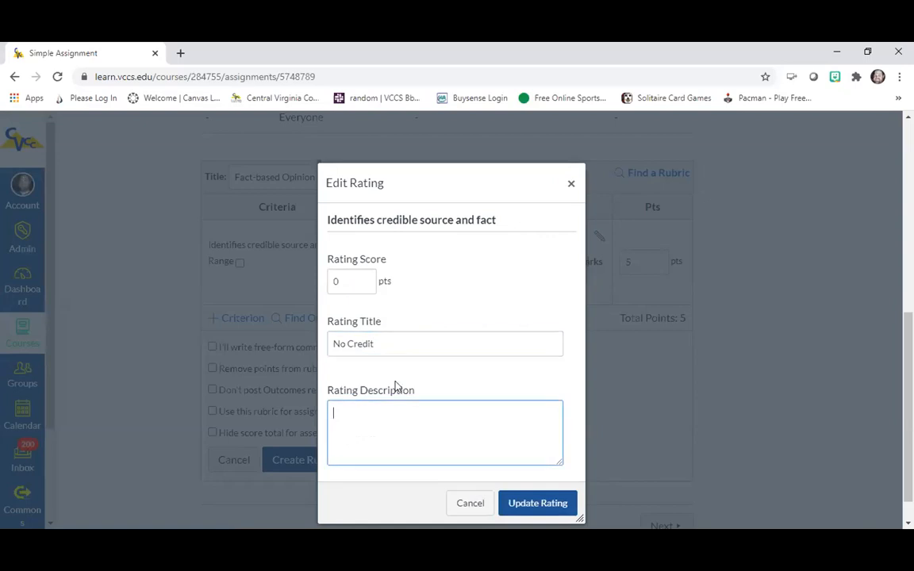
text(no source)
click(534, 502)
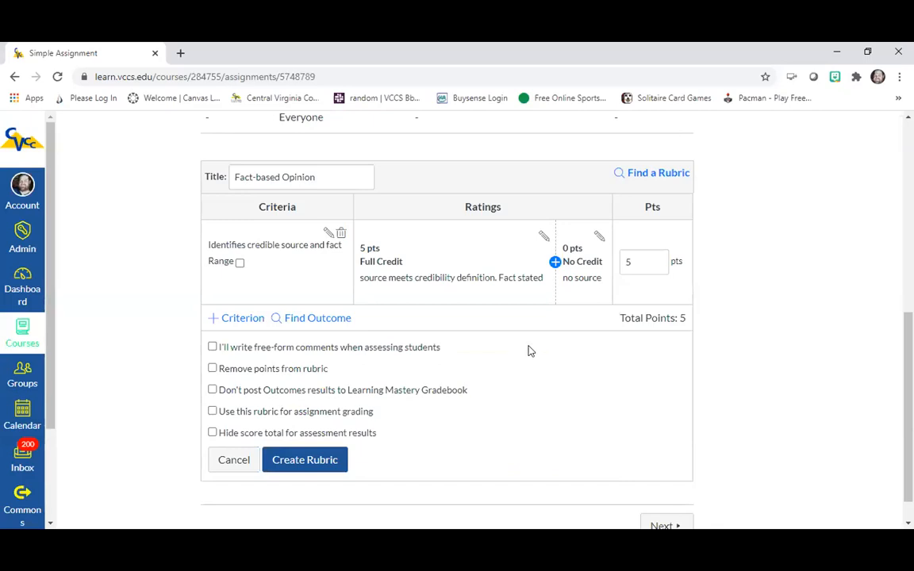
Step: Set the "Identifies credible source and fact" criterion's maximum to 30 points
double_click(640, 264)
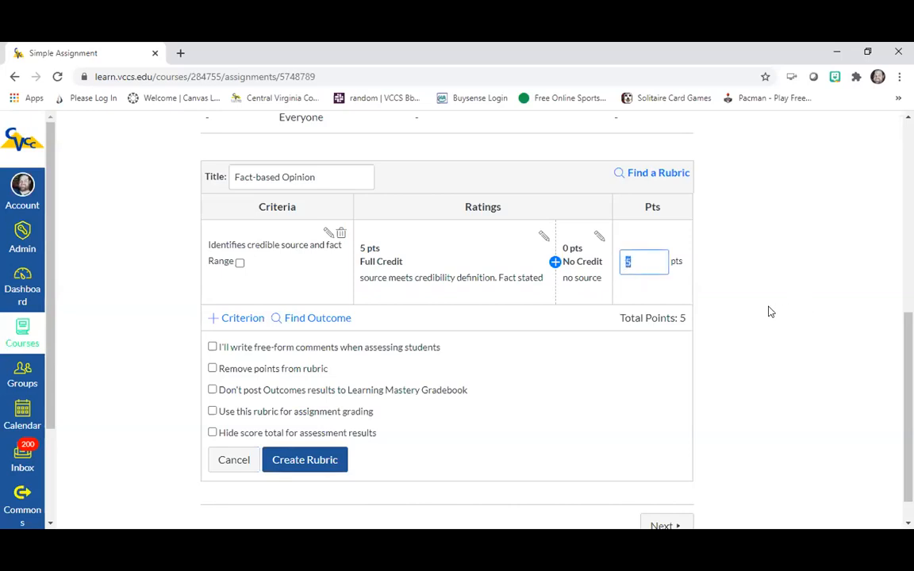
text(30)
click(745, 359)
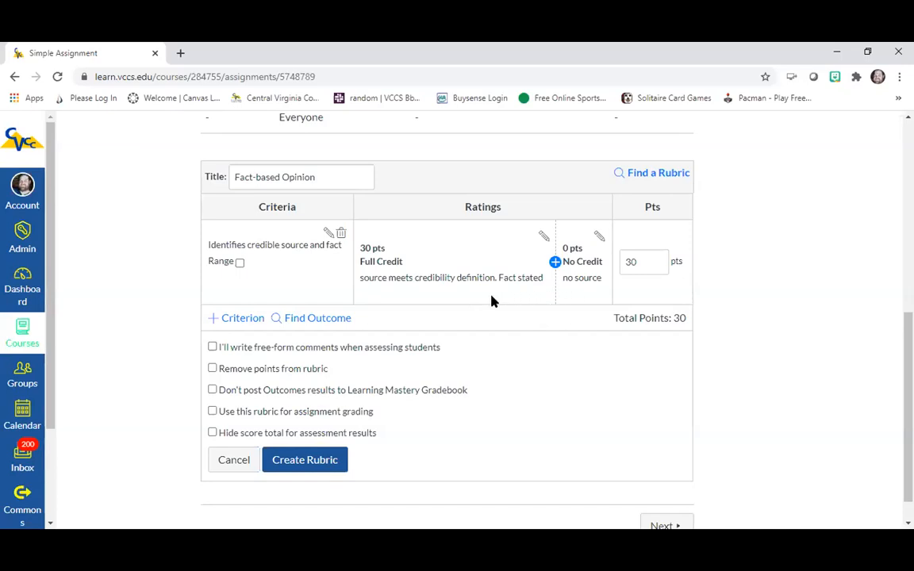
Step: Add a 15-point rating between Full Credit and No Credit, titled "Partial credit" and described as "Source not reliable"
click(553, 262)
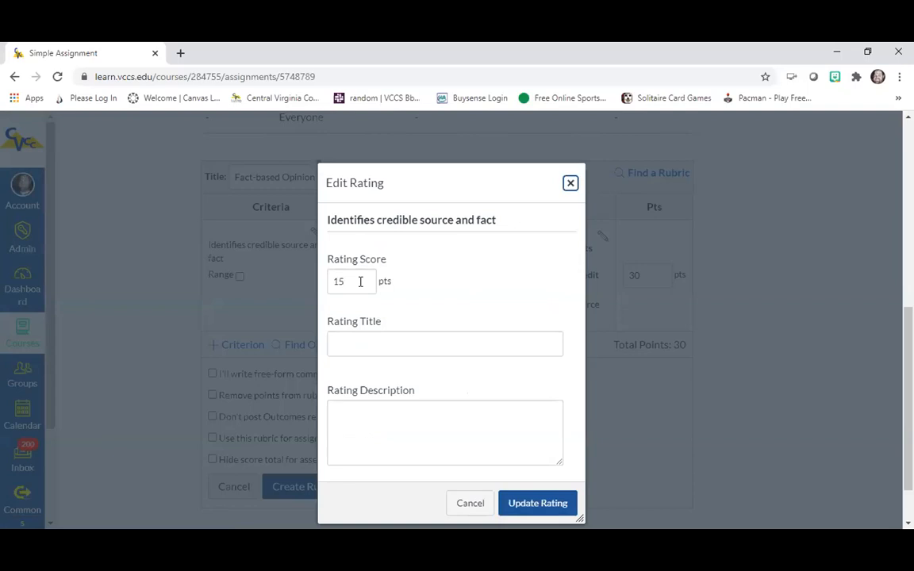
click(369, 338)
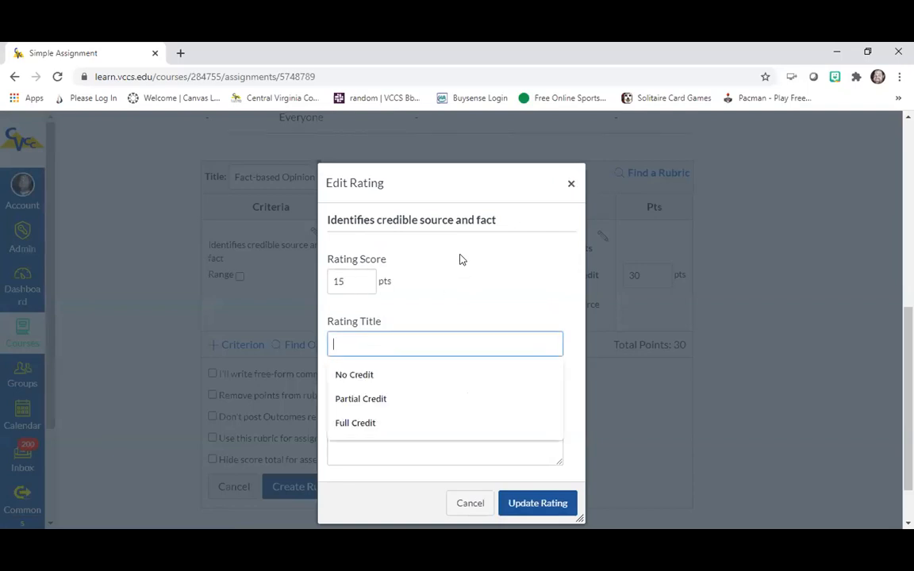
text(Partia)
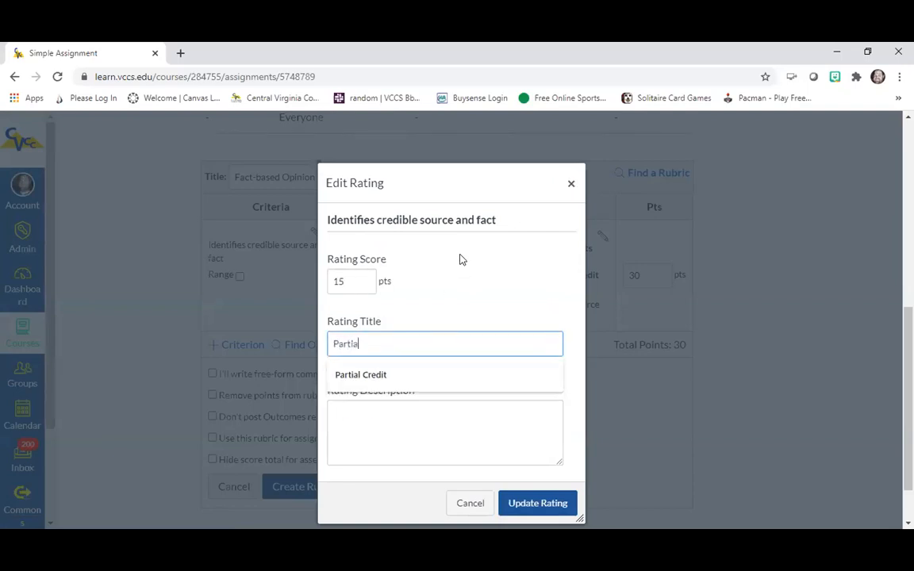
text(l credit)
click(440, 422)
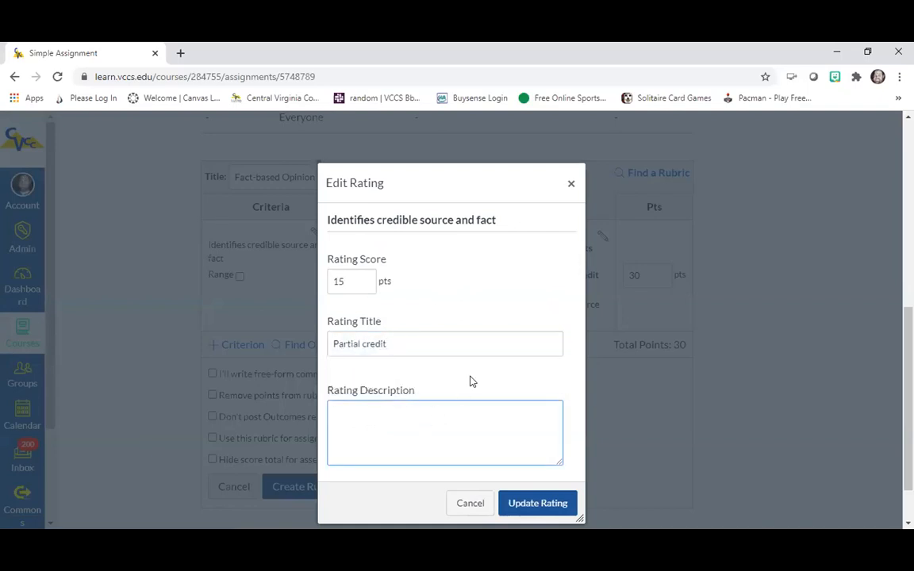
text(Source not reliable)
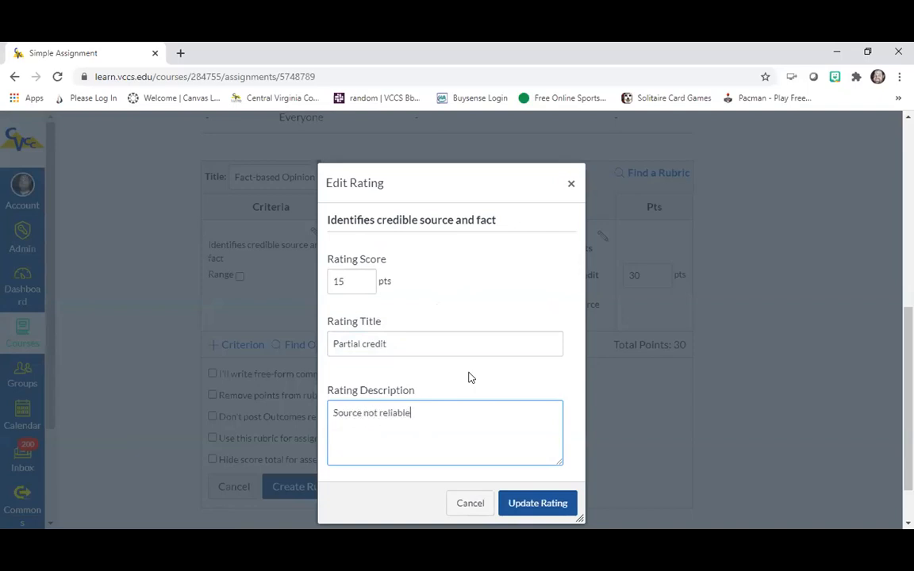
click(539, 509)
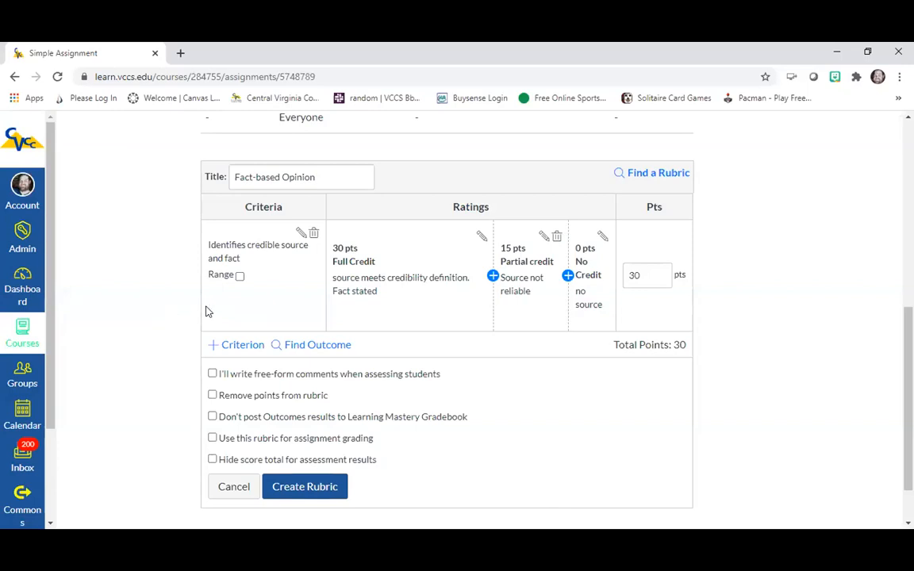
Step: Add a new criterion with the description "Opinion stated" to the rubric
click(215, 351)
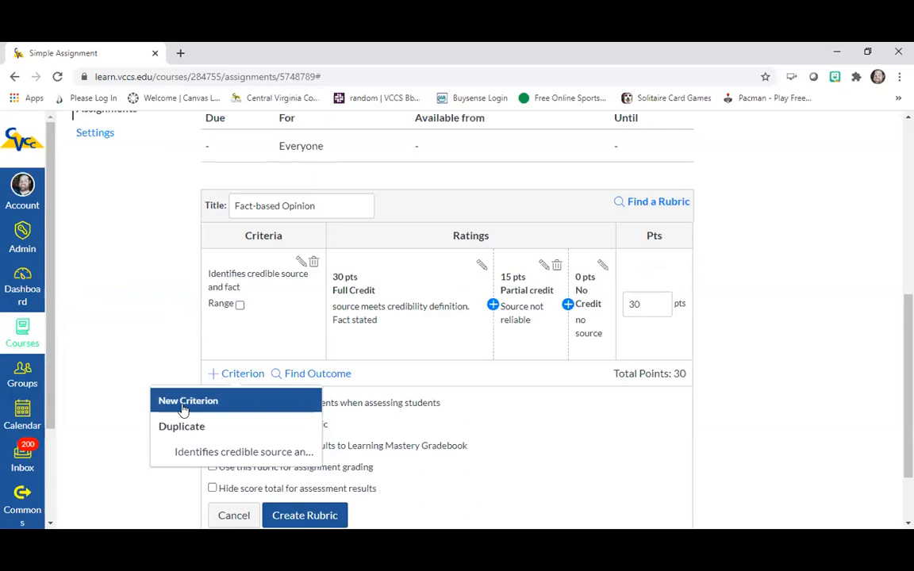
click(183, 403)
click(362, 305)
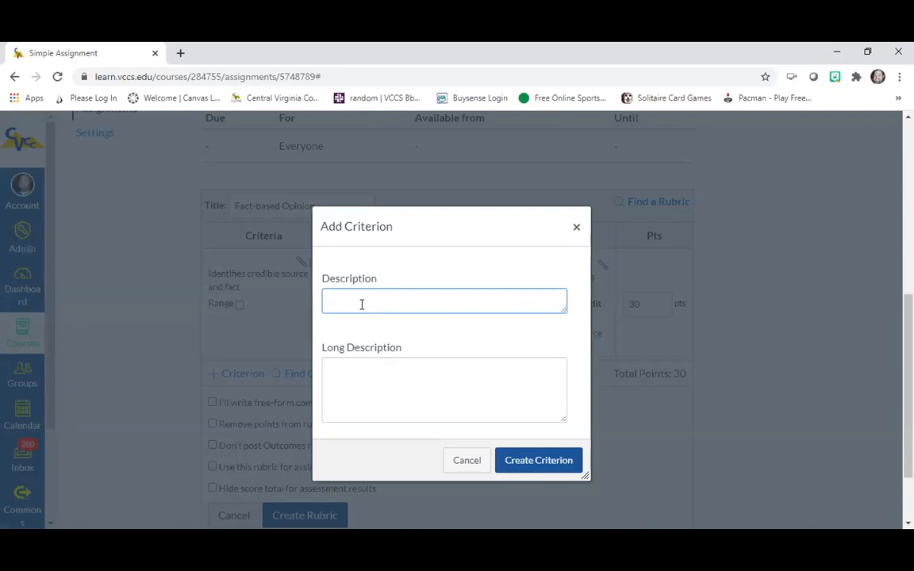
text(Opinon stated)
click(345, 301)
text(i)
click(547, 461)
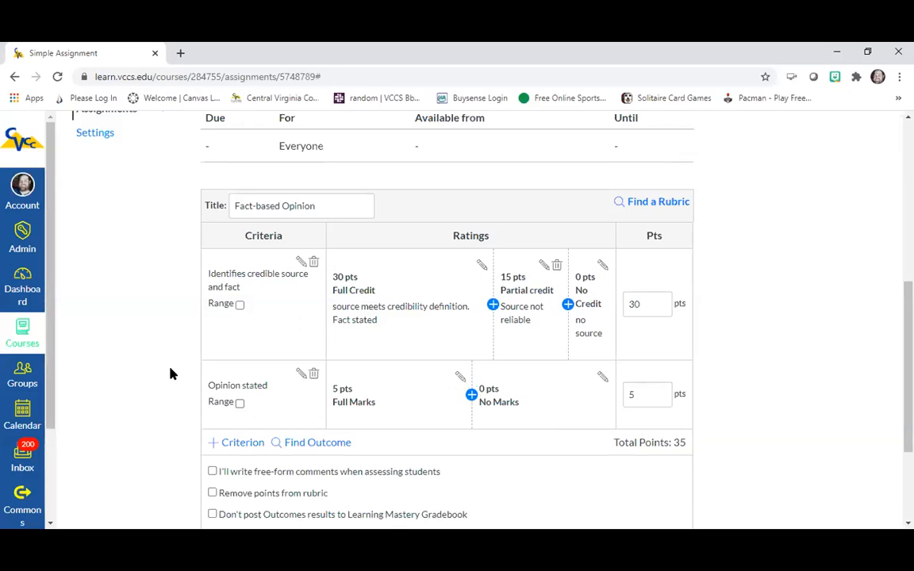
Step: Set the "Opinion stated" criterion's maximum to 20 points
click(636, 401)
drag(636, 400, 621, 407)
text(20)
click(729, 418)
scroll(159, 405, down, 1)
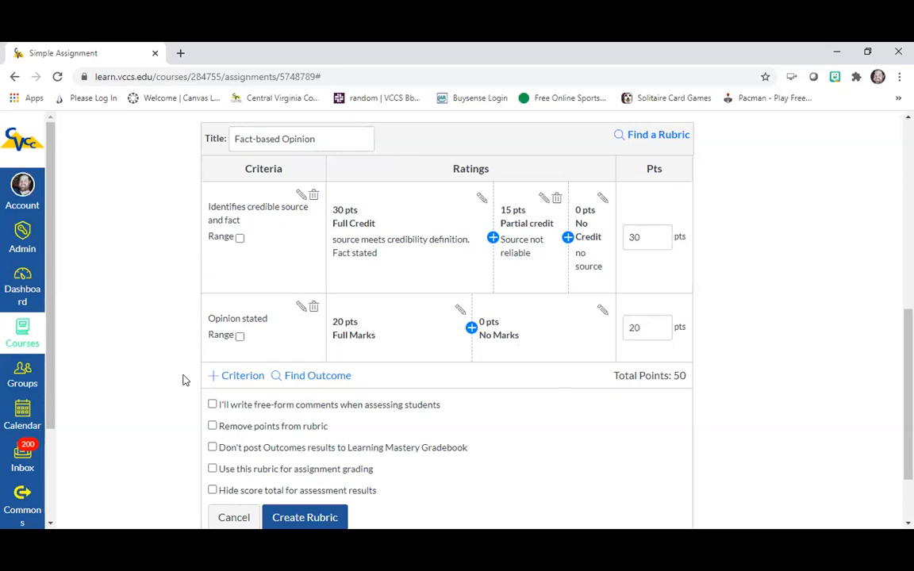
scroll(183, 379, up, 3)
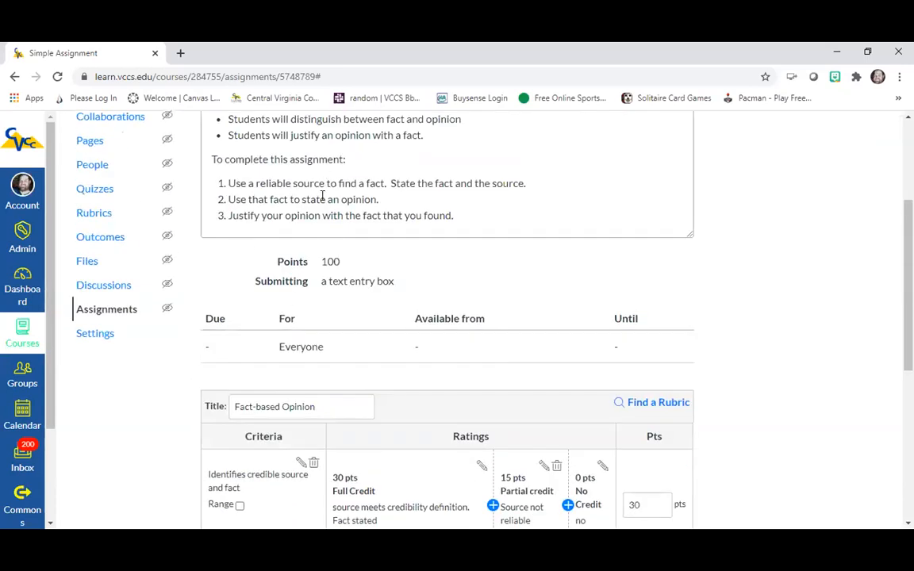
scroll(321, 198, up, 1)
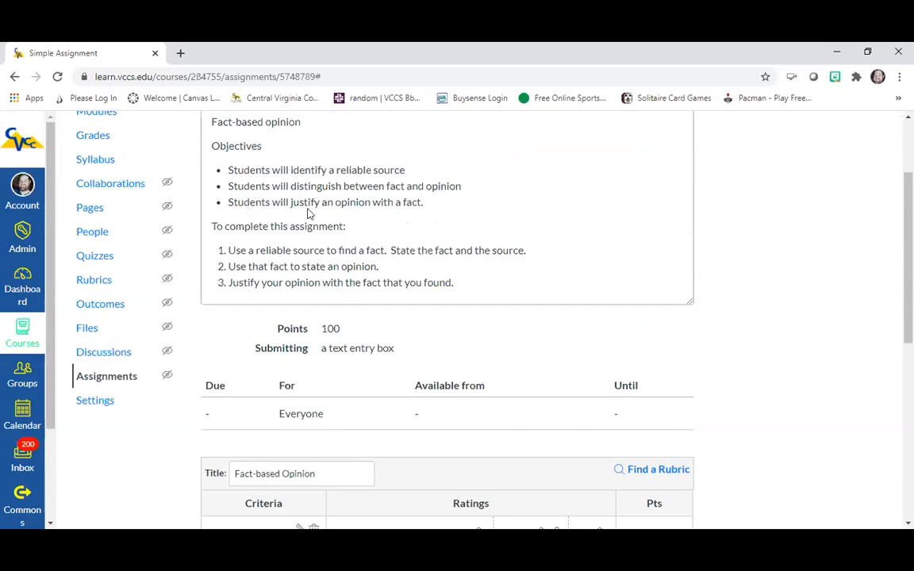
scroll(167, 434, down, 5)
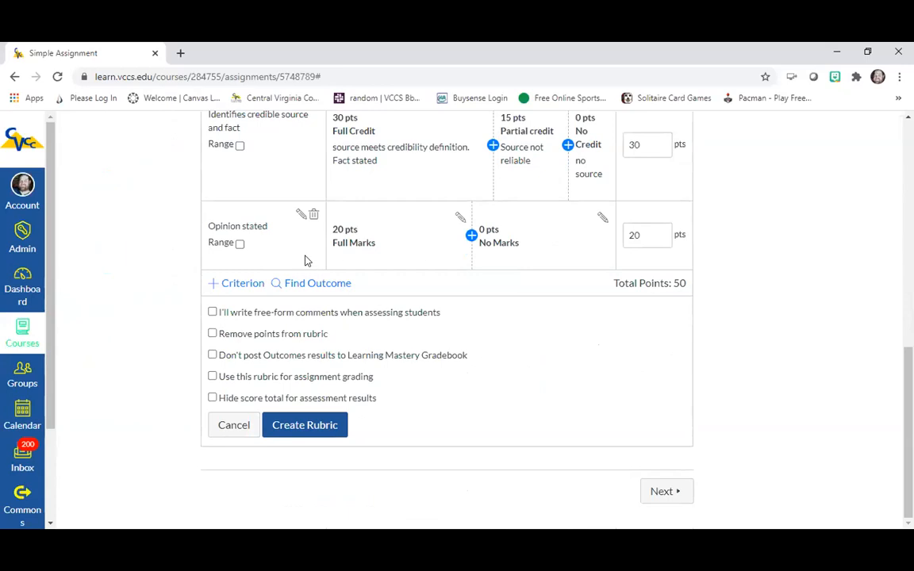
click(300, 216)
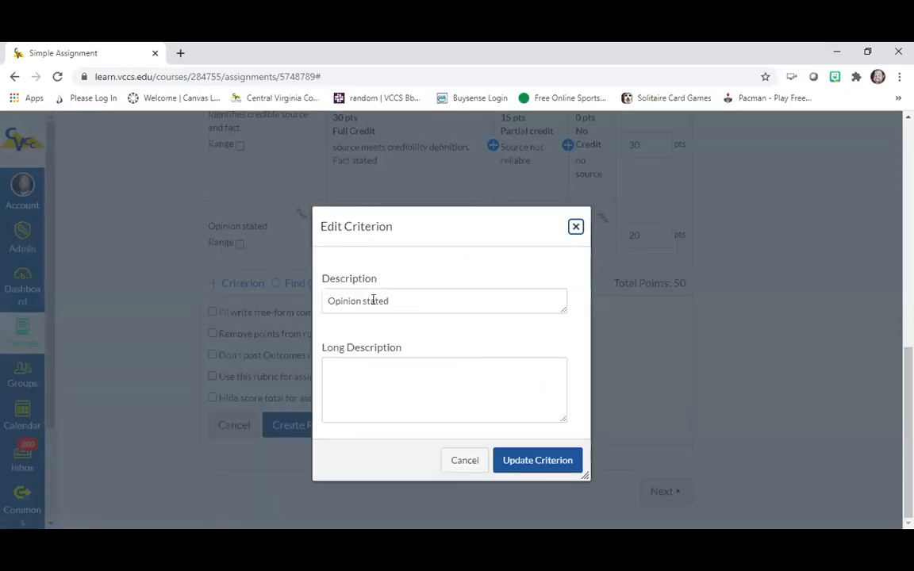
drag(391, 302, 349, 301)
click(453, 461)
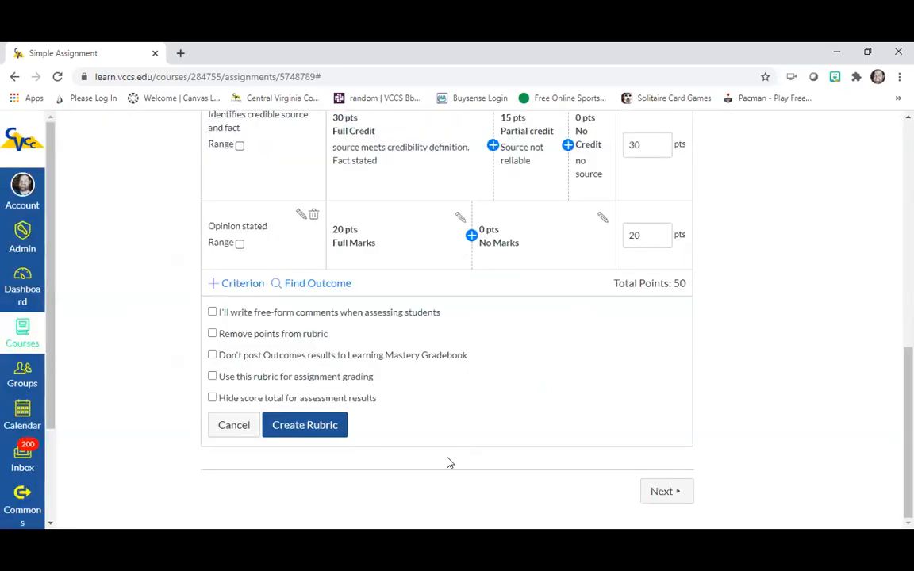
Step: Add a new criterion with the description "Justify opinion with fact" to the rubric
click(218, 286)
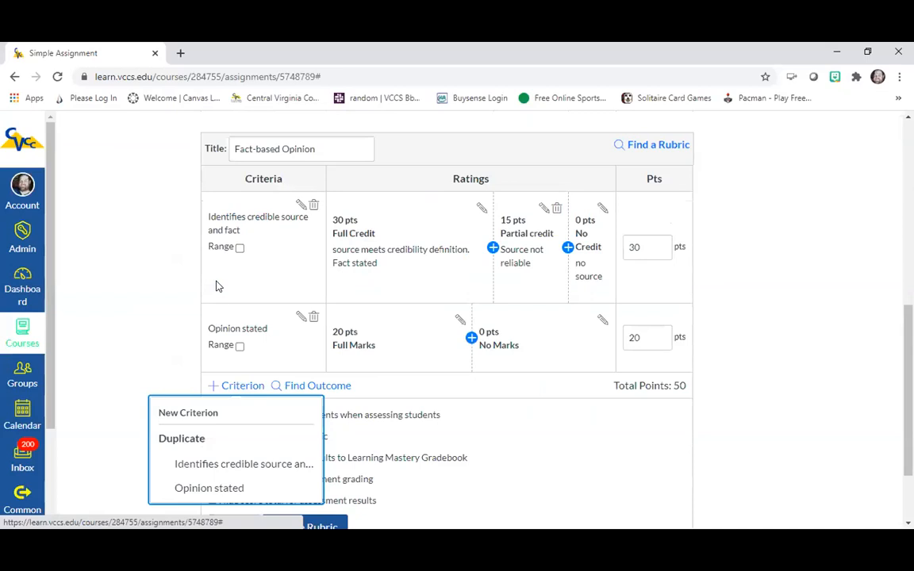
click(176, 412)
click(349, 301)
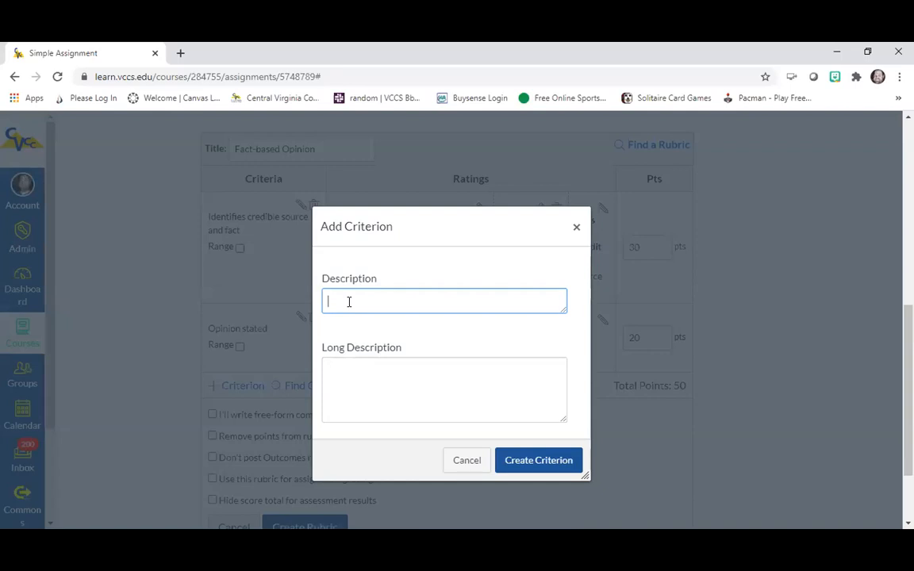
text(Justify opinion with fact)
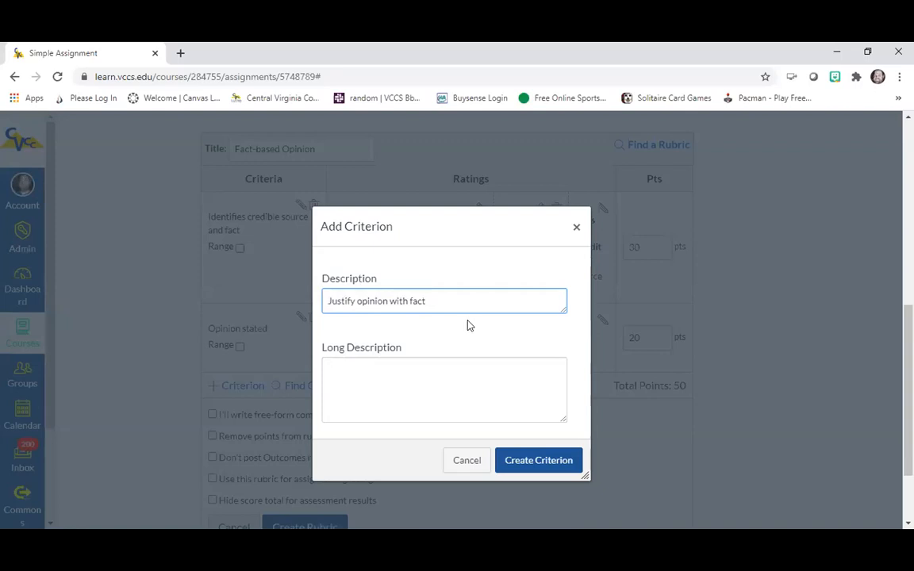
click(549, 463)
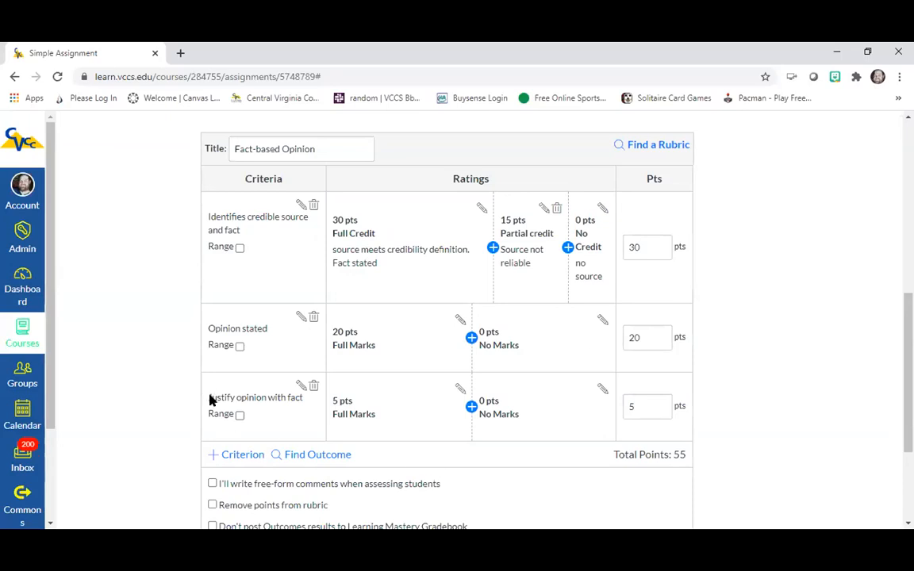
Step: Retitle the "Justify opinion with fact" criterion's full-marks rating "Excellent" and describe it as "Student gives good justification."
scroll(147, 404, down, 1)
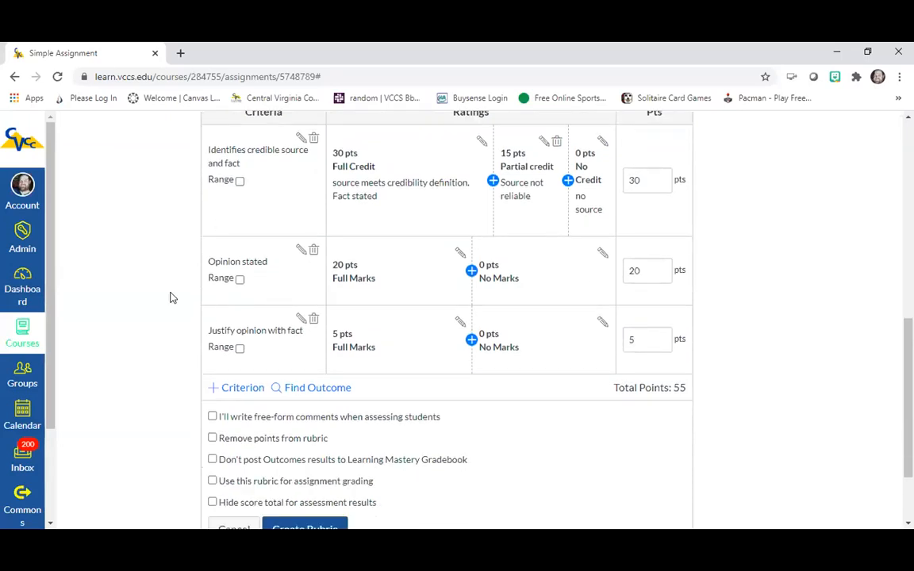
click(460, 322)
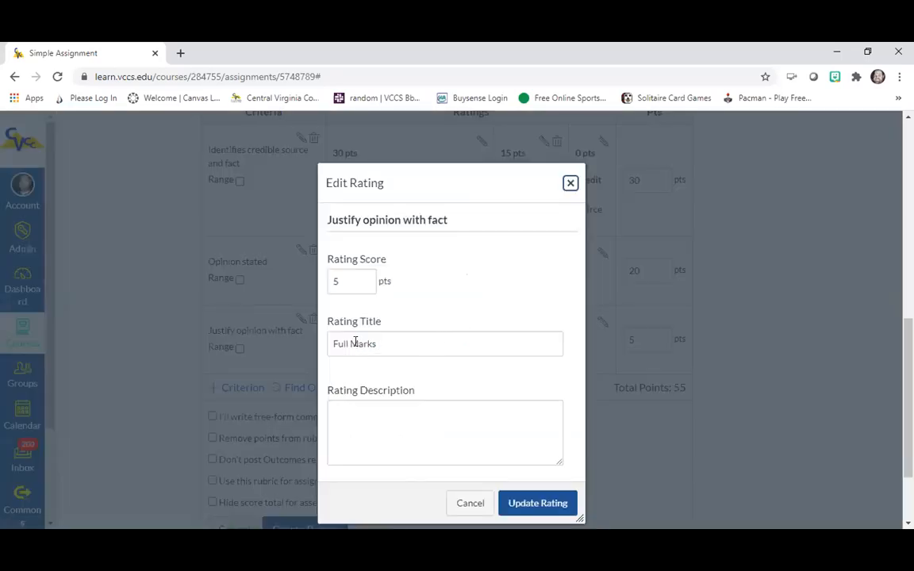
drag(386, 342, 330, 345)
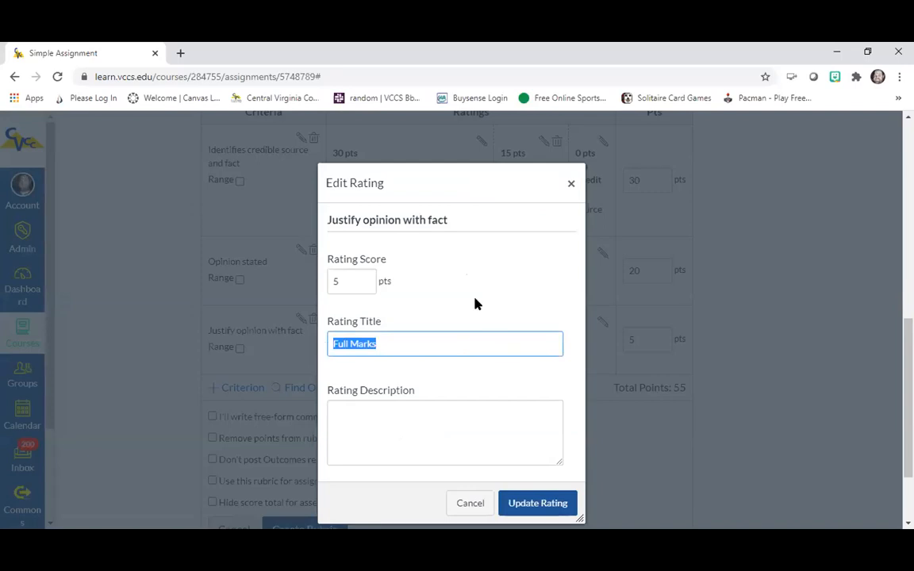
text(Excellent)
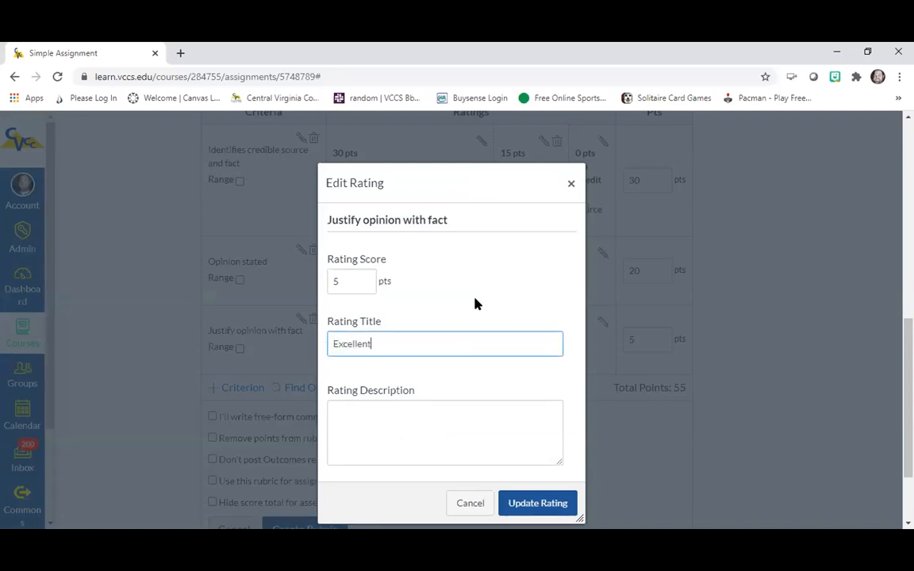
click(355, 406)
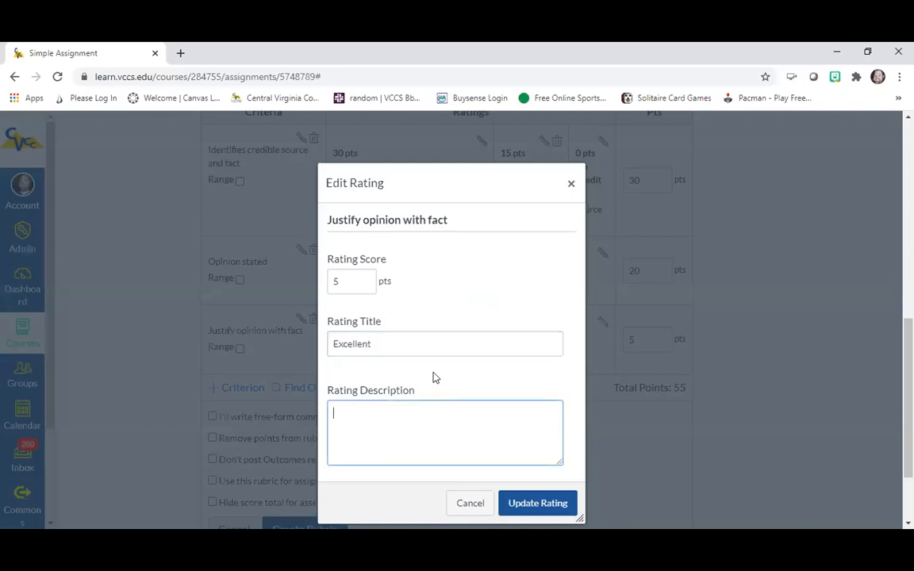
text(Student gives good)
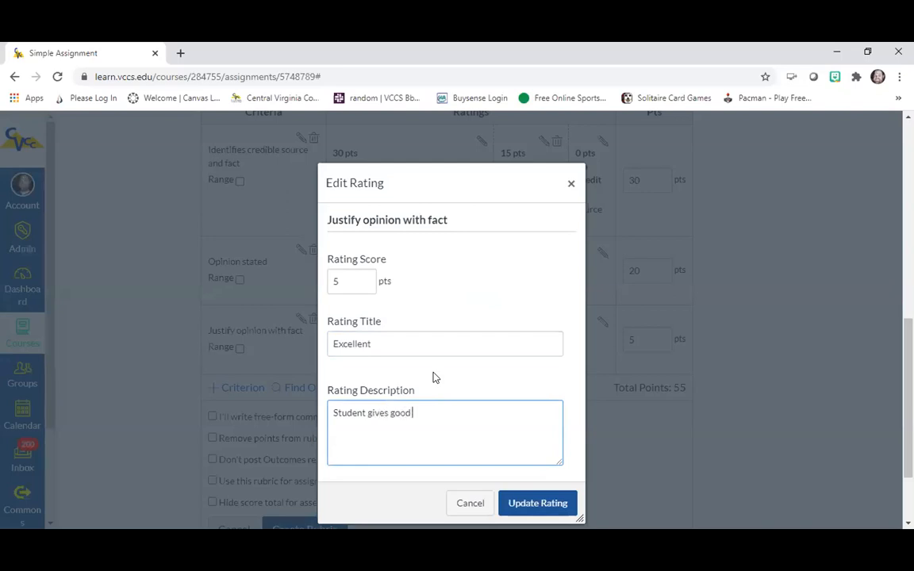
text( justification.)
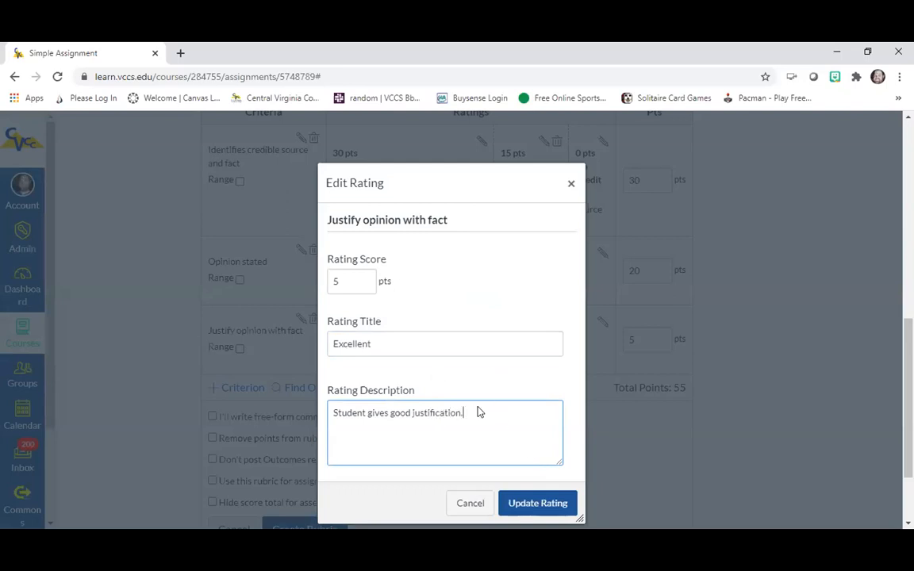
click(536, 509)
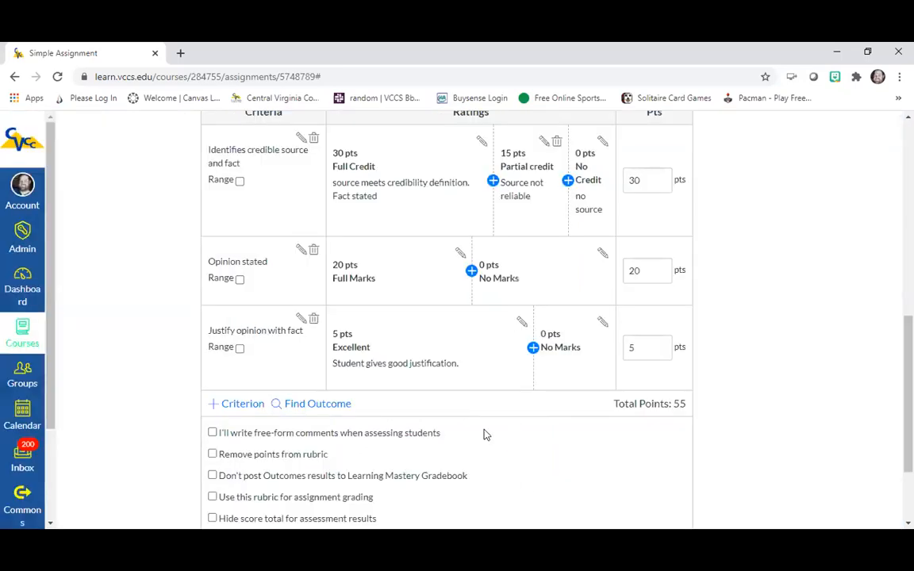
Step: Set the "Excellent" rating of the "Justify opinion with fact" criterion to 50 points
click(521, 322)
click(361, 280)
text(0)
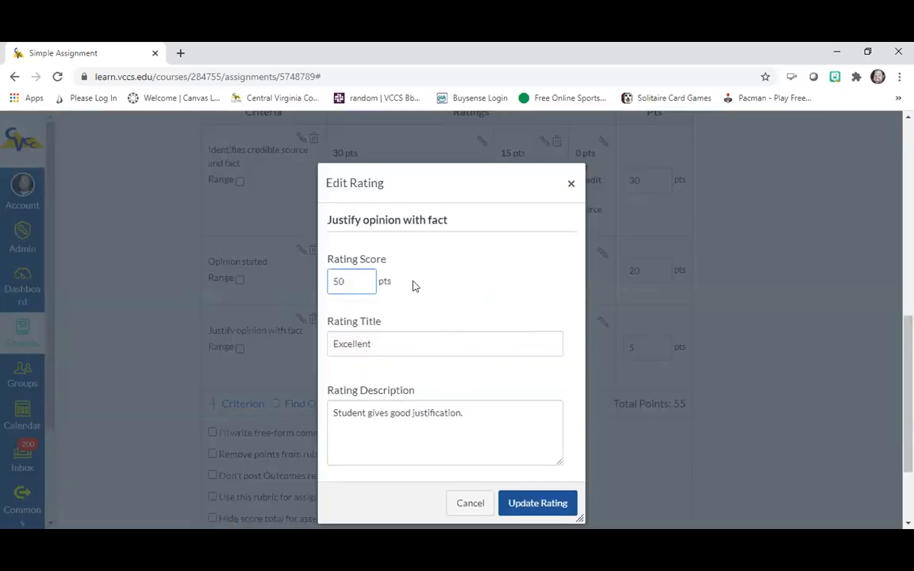
click(524, 502)
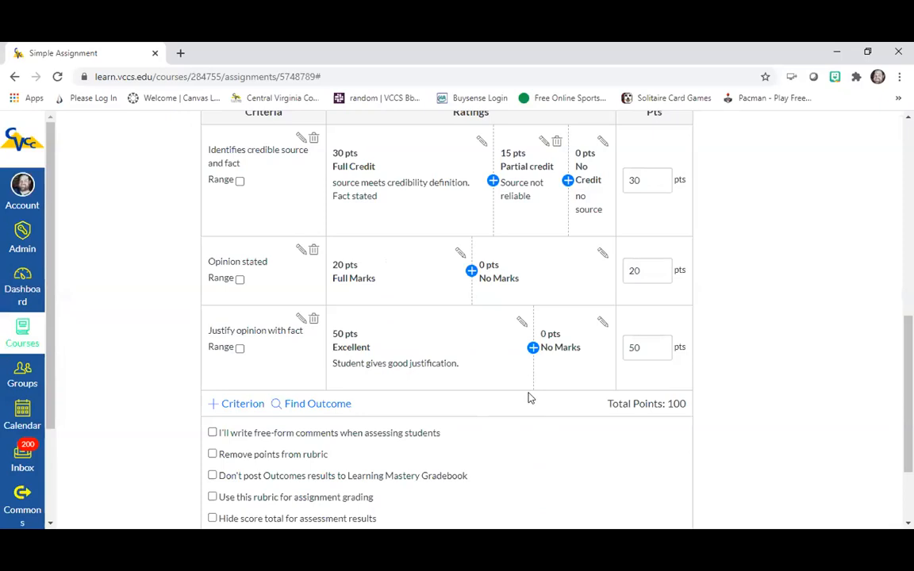
Step: Add a 40-point "fair" rating described as "Student doesn't explain throughly." to the "Justify opinion with fact" criterion and enable the criterion's range
click(533, 349)
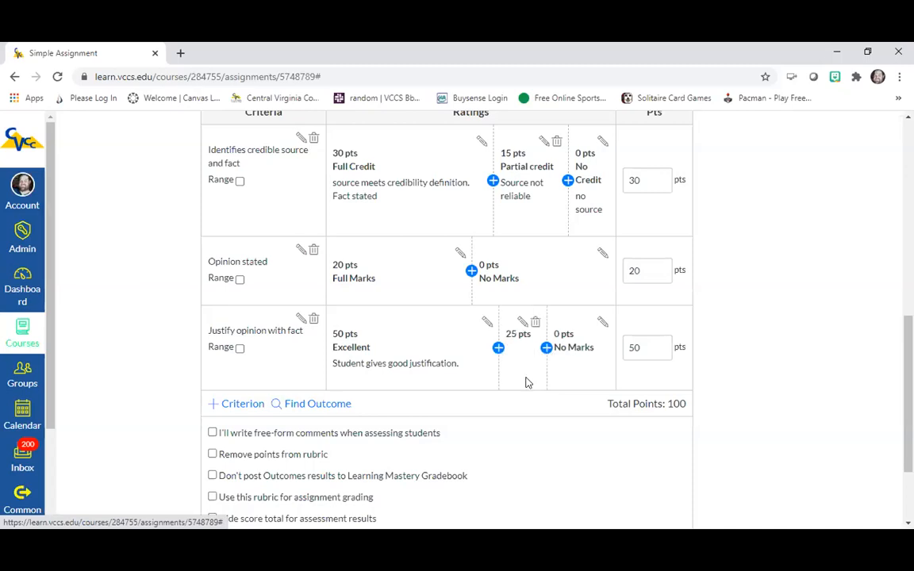
drag(348, 282, 326, 290)
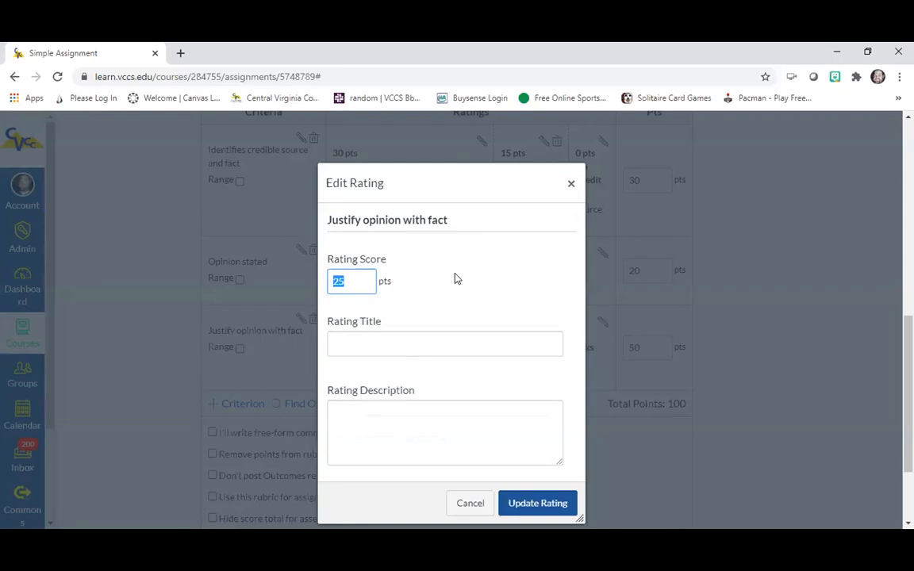
text(40)
click(395, 341)
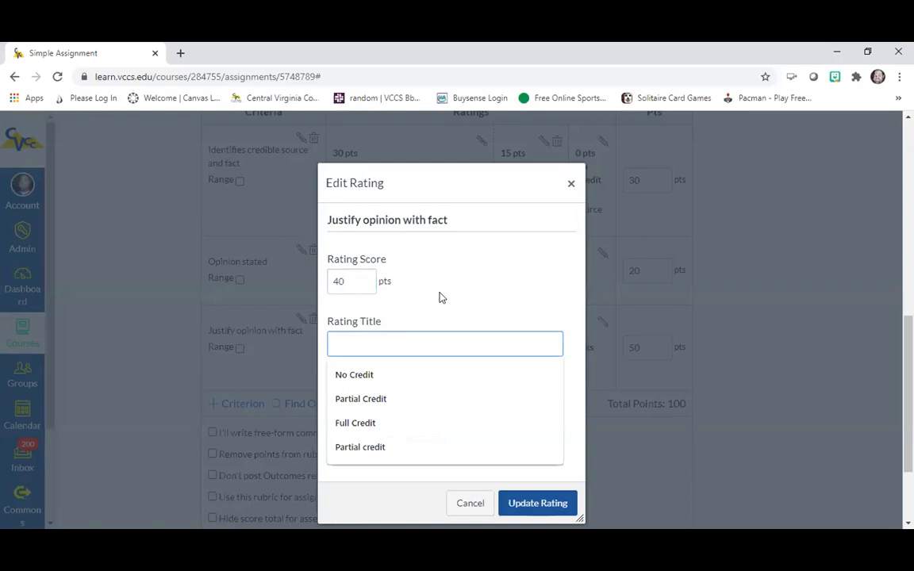
text(fair)
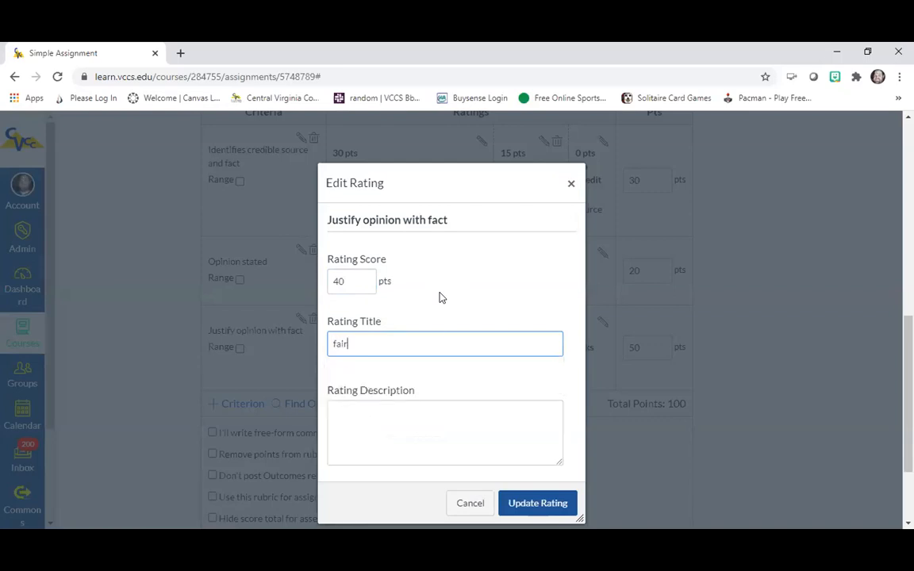
click(393, 404)
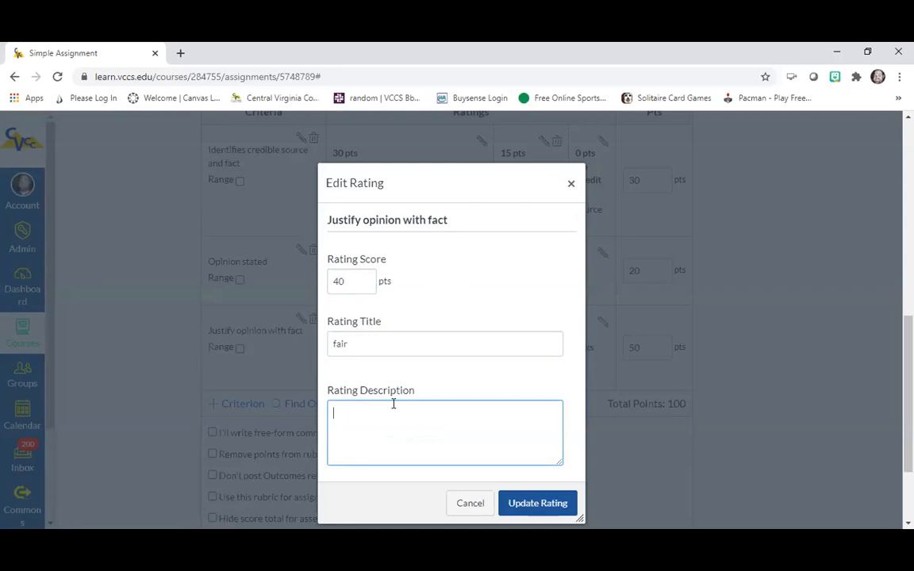
text(Student doesn't explain throughly.)
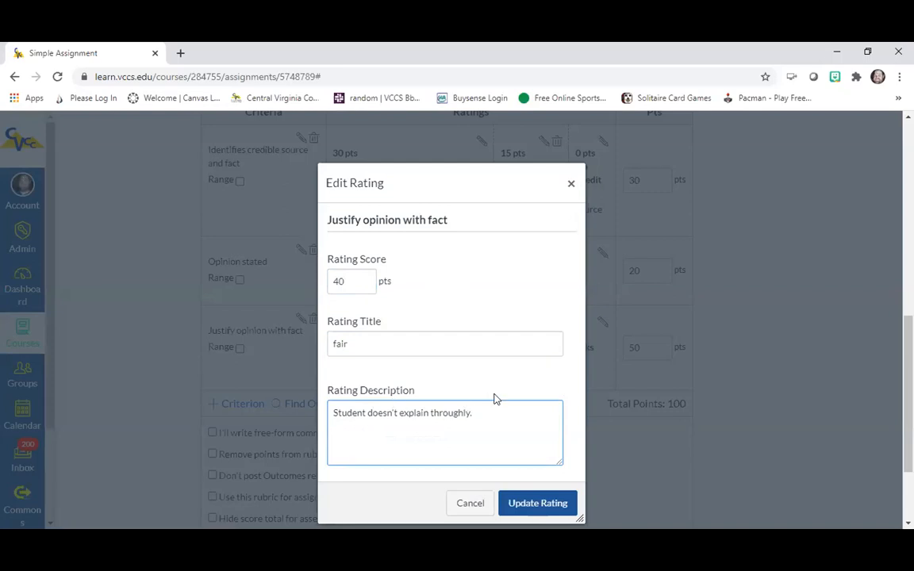
click(544, 508)
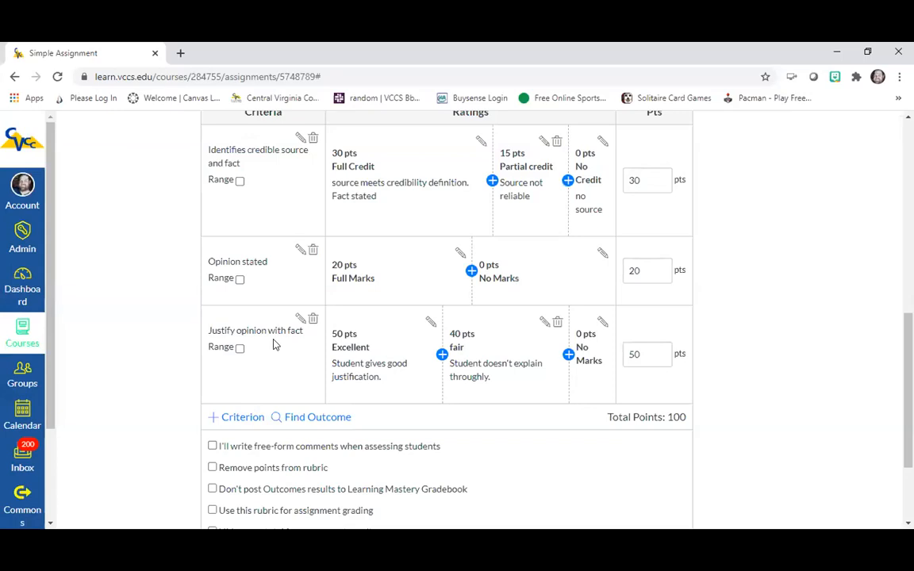
click(240, 348)
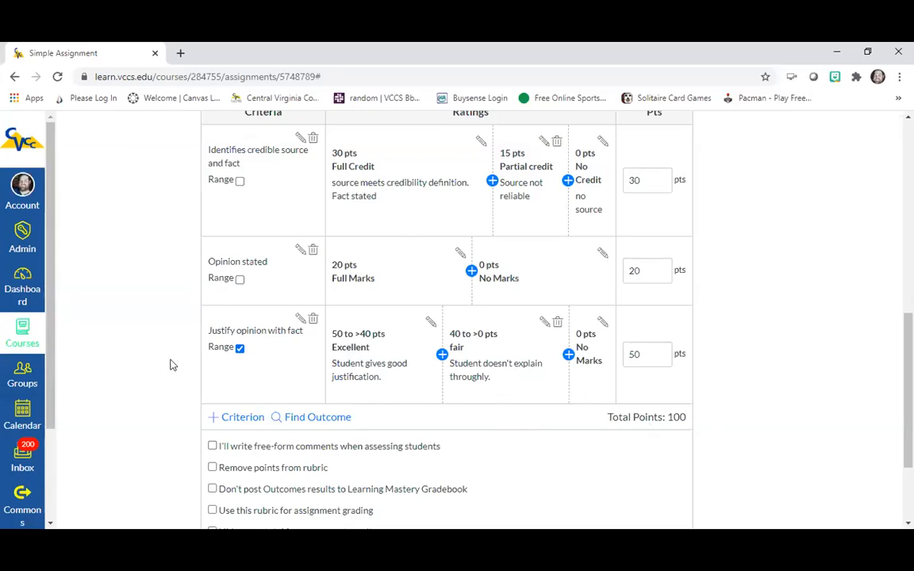
Step: Preview the rubric with free-form comments enabled for assessing students, and turn the option back off
scroll(172, 366, down, 3)
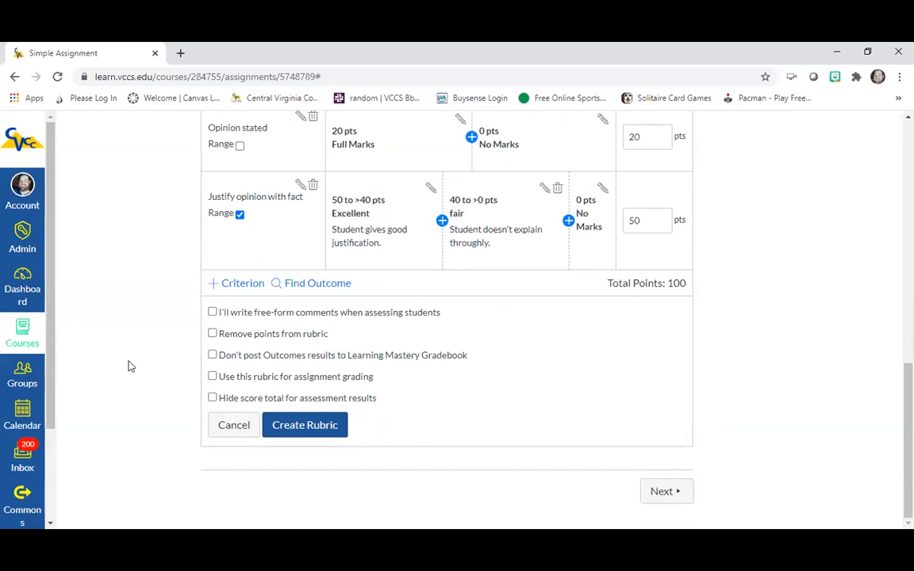
click(212, 313)
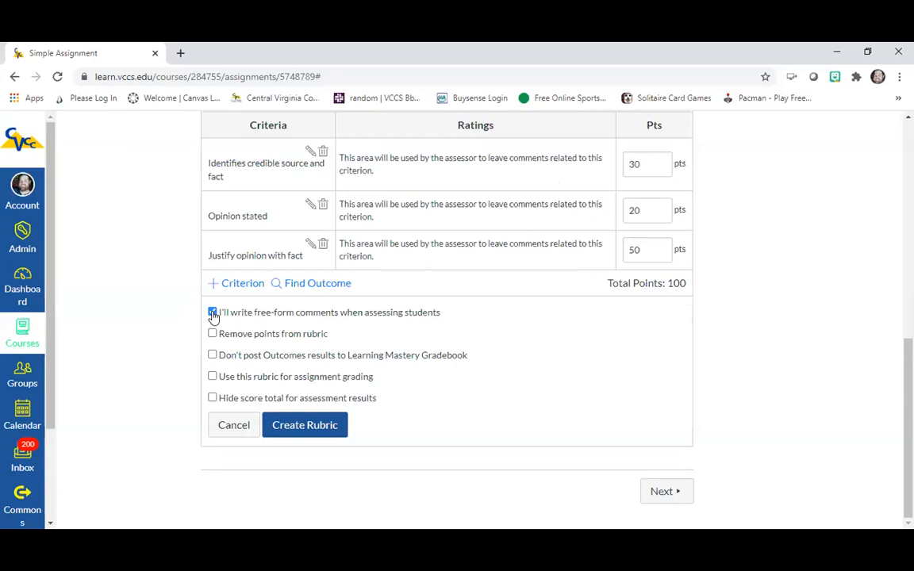
click(213, 313)
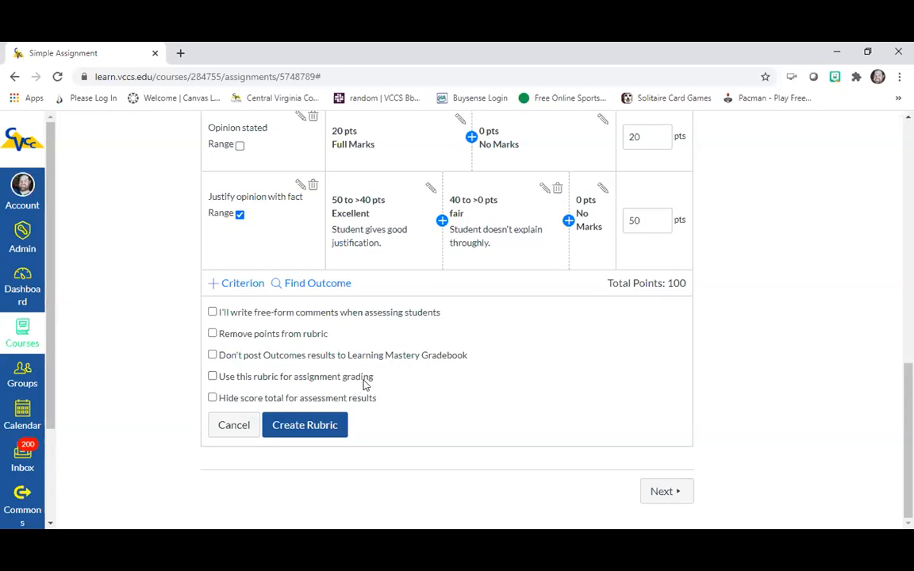
Step: Set the rubric to be used for assignment grading and create it
click(212, 376)
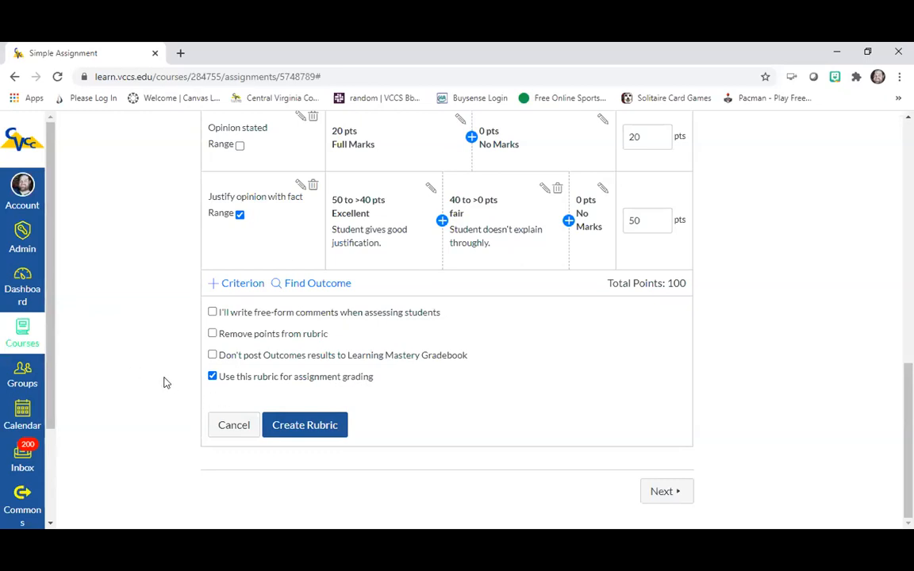
click(310, 426)
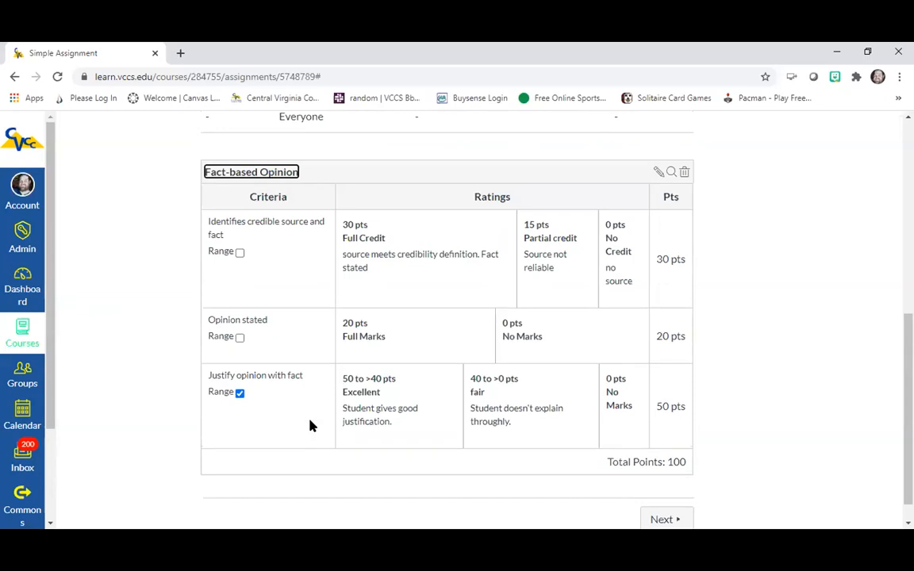
scroll(151, 308, up, 3)
scroll(156, 312, up, 1)
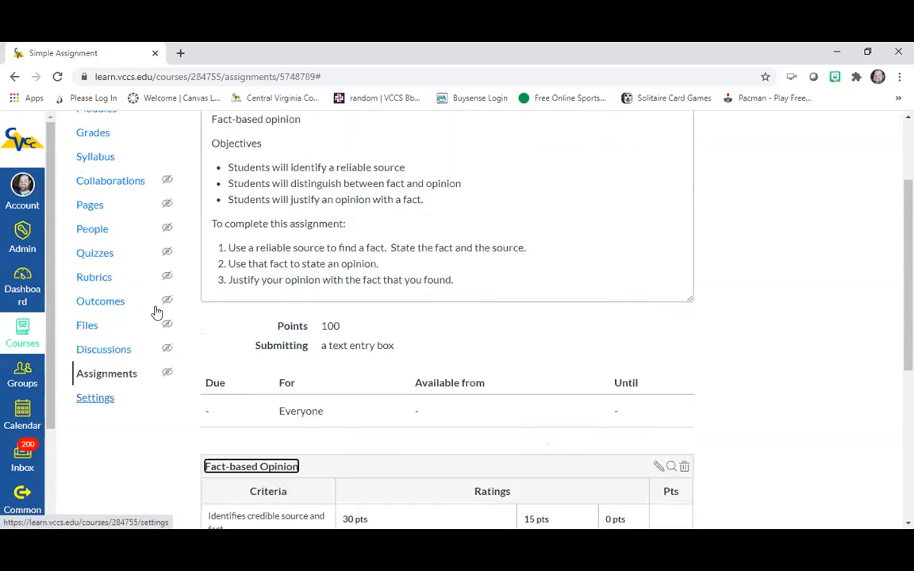
scroll(156, 313, up, 2)
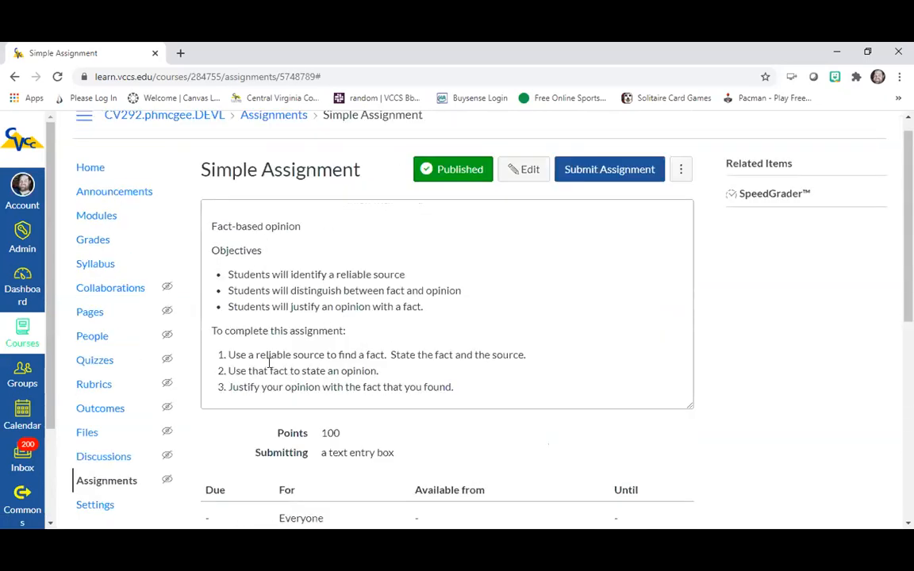
scroll(248, 397, down, 3)
scroll(242, 399, down, 3)
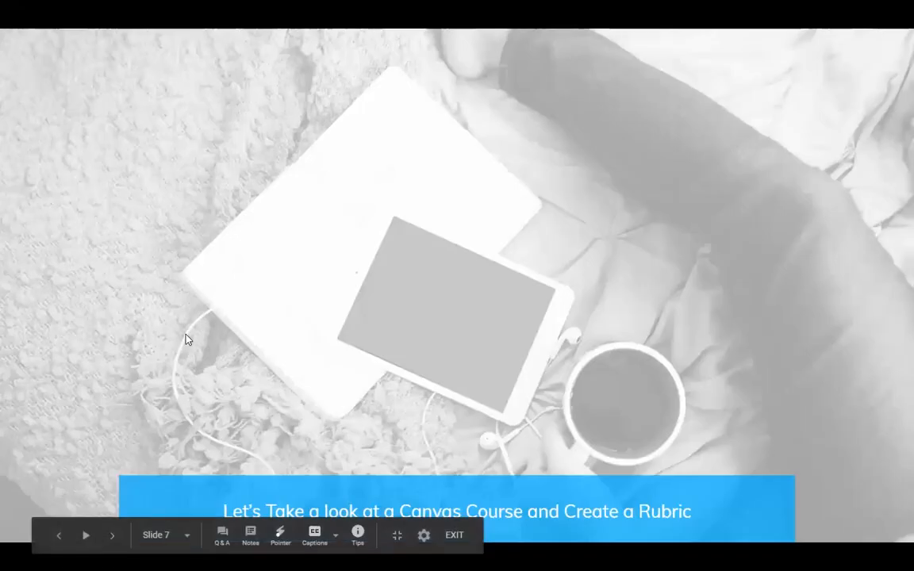
click(186, 339)
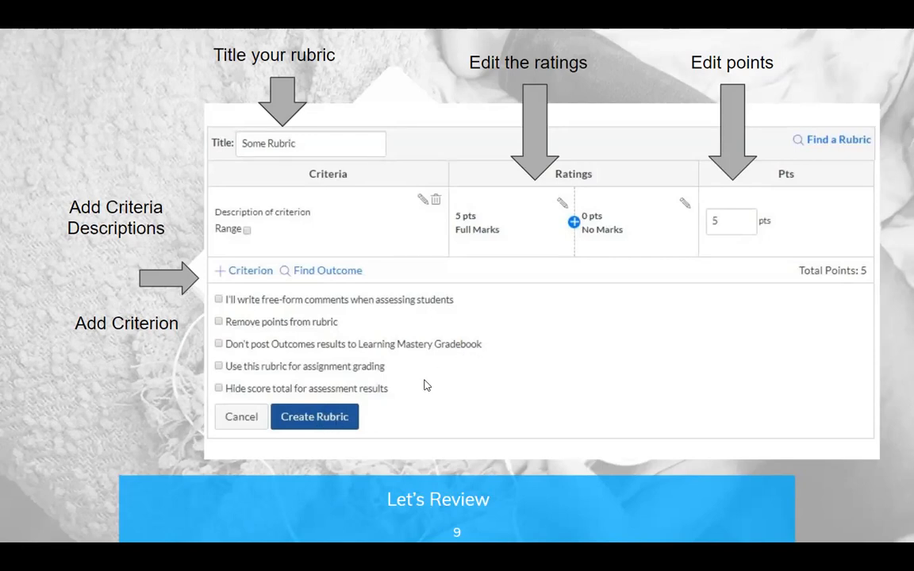
key(Right)
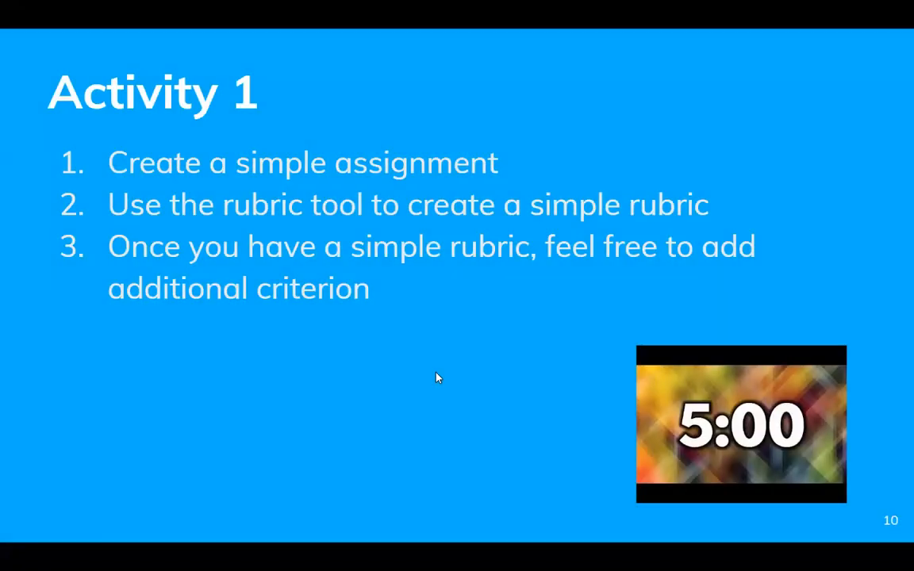
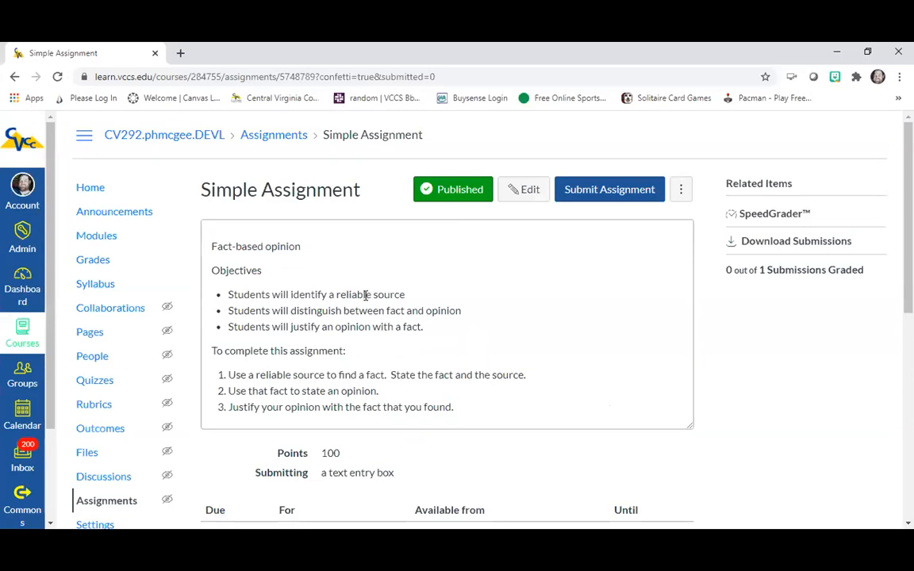
Step: Open the Test Student's submission in SpeedGrader and display the "Fact-based Opinion" rubric in a widened grading pane
click(768, 214)
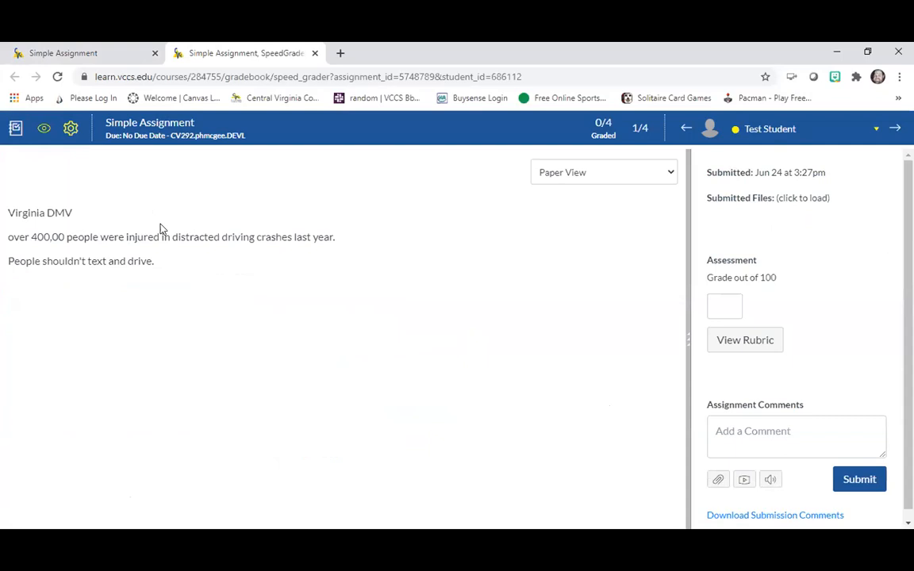
click(739, 341)
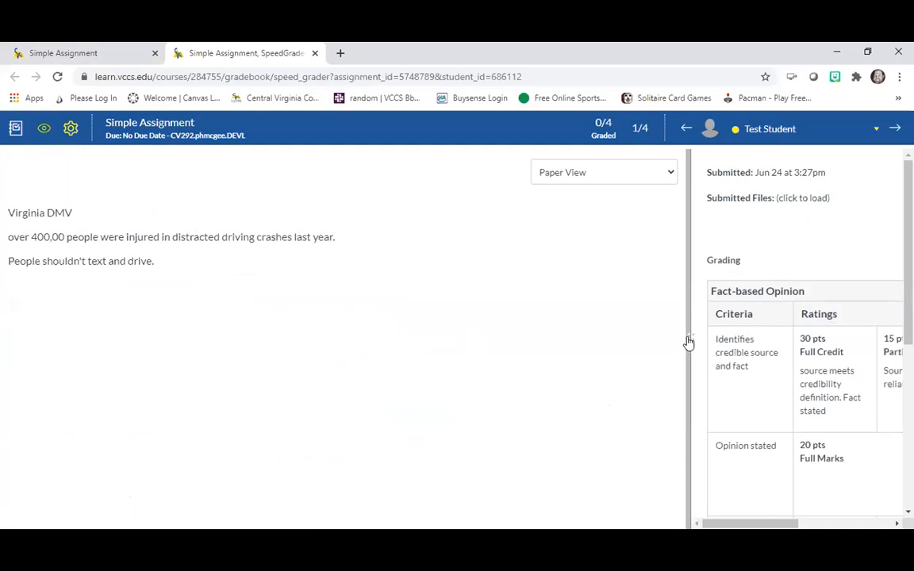
drag(688, 341, 420, 340)
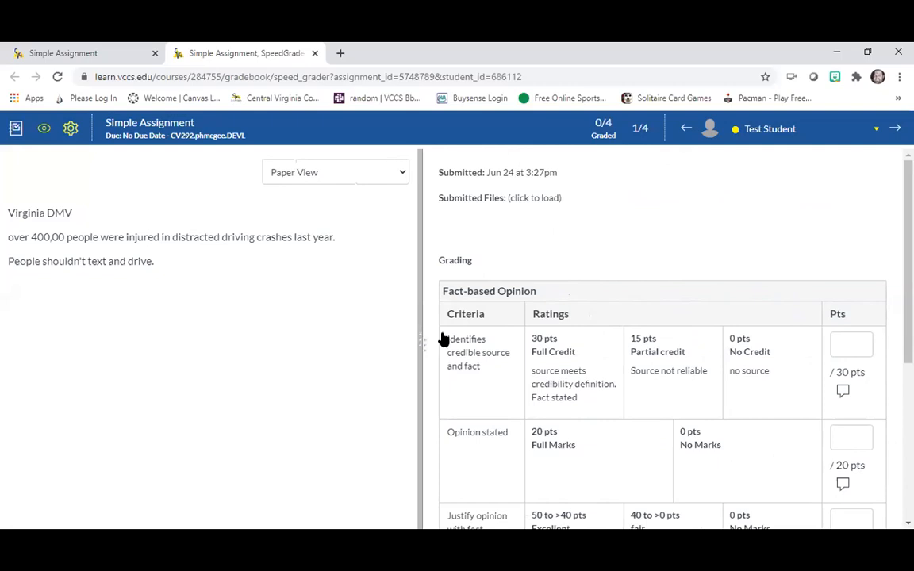
scroll(435, 275, down, 2)
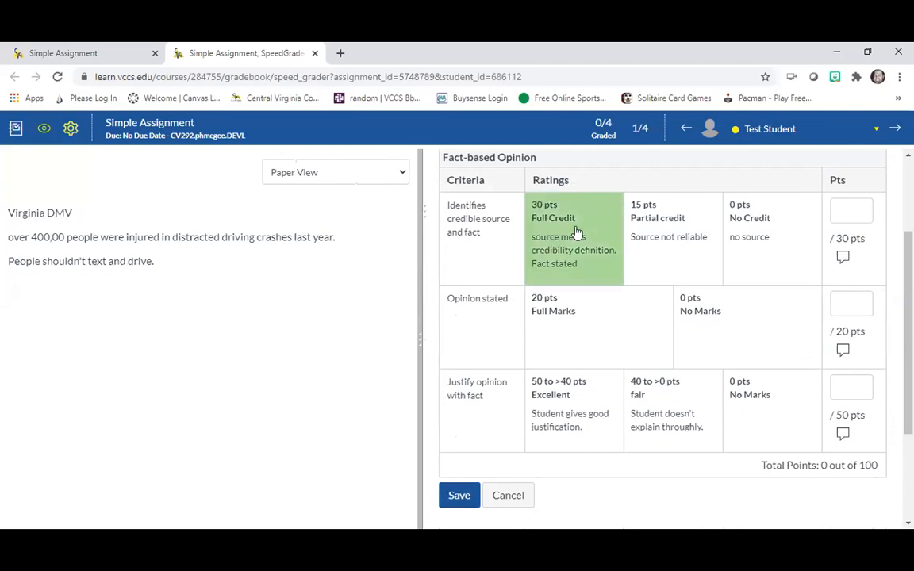
Step: Score the submission 30 points for credible source and fact, 20 for opinion stated and 38 for justification, and save the rubric assessment
drag(574, 229, 579, 237)
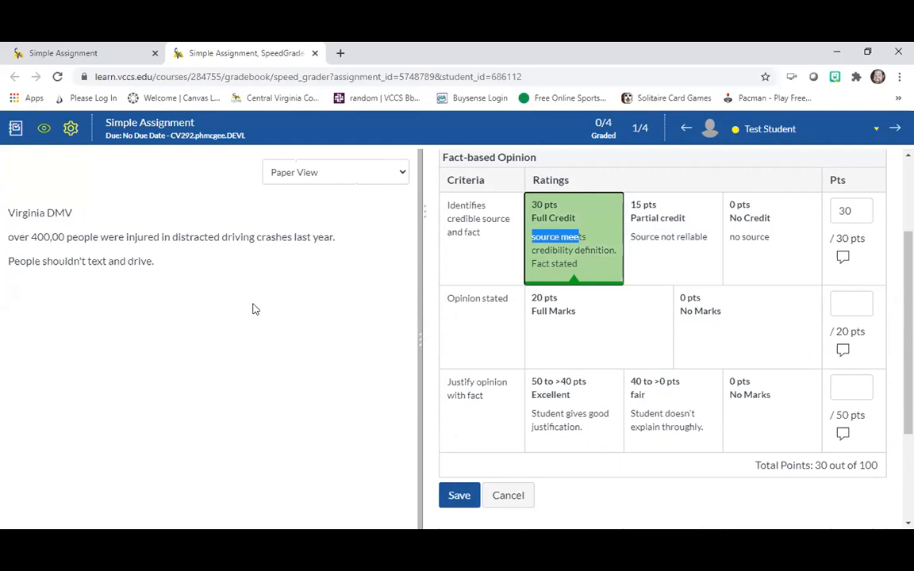
click(558, 327)
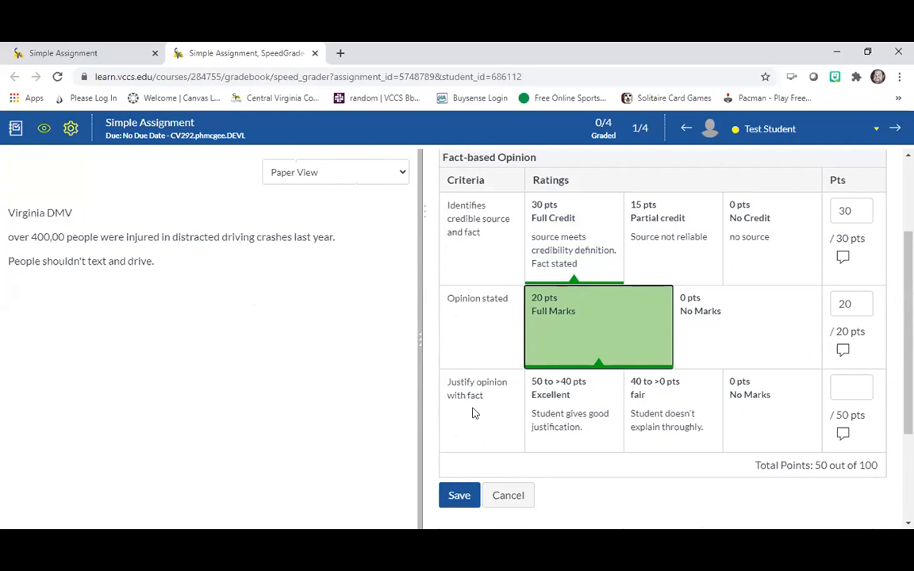
click(845, 383)
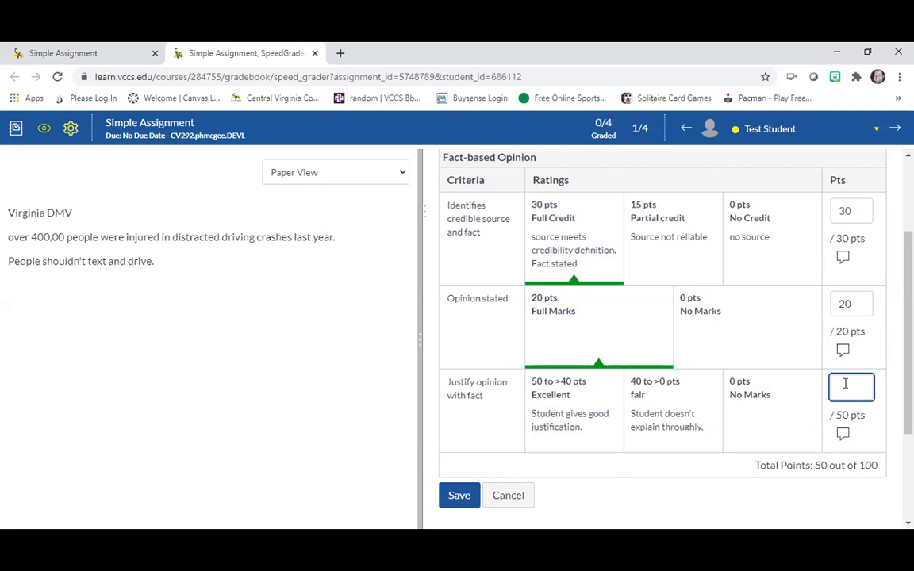
text(38)
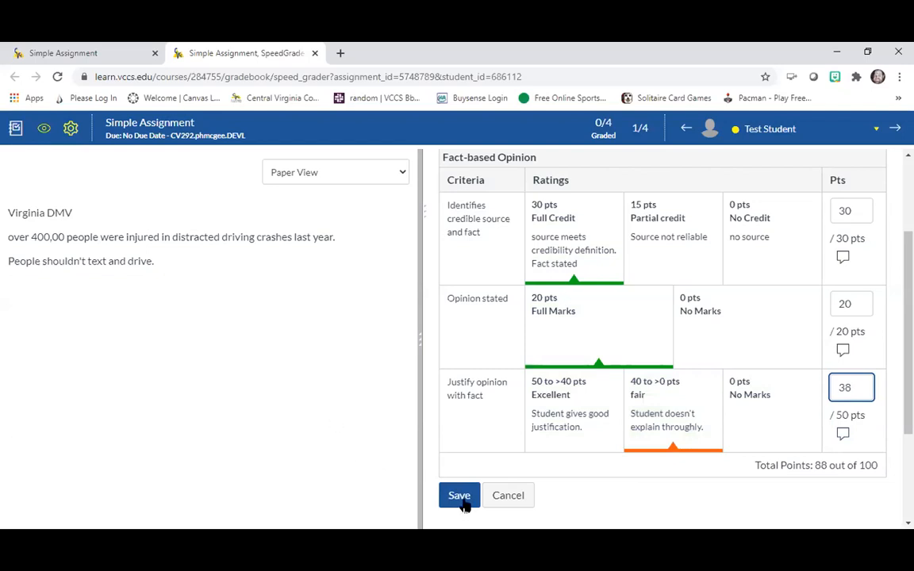
scroll(730, 461, up, 2)
scroll(695, 309, down, 1)
scroll(696, 323, down, 2)
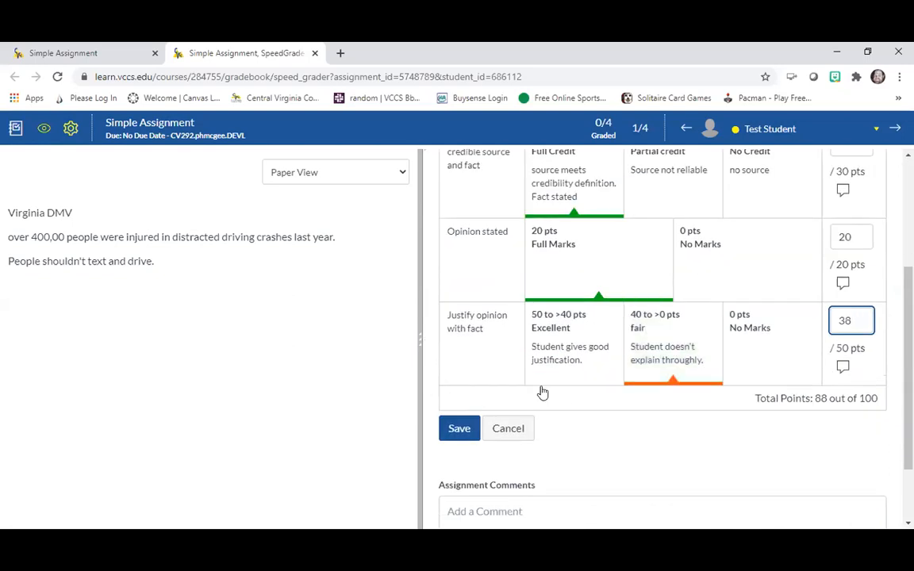
scroll(540, 392, up, 1)
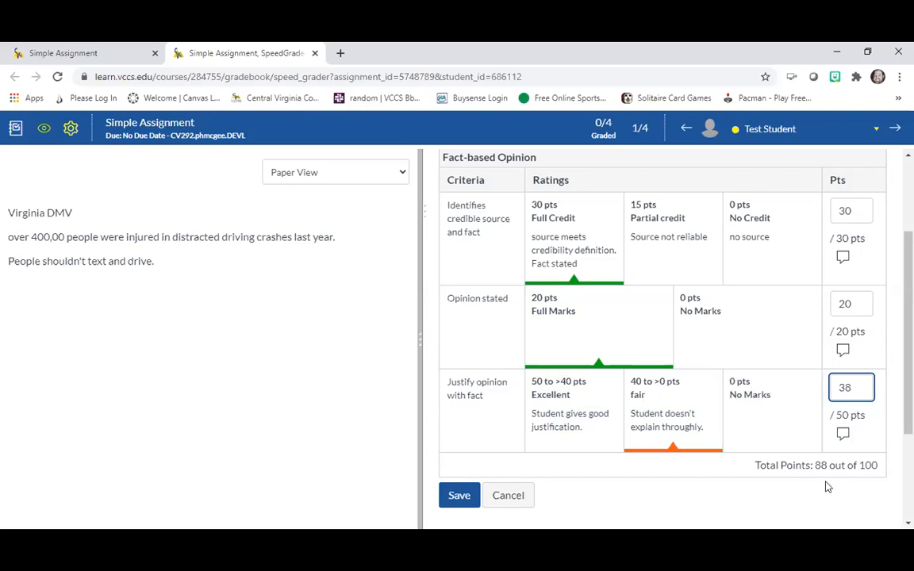
click(458, 495)
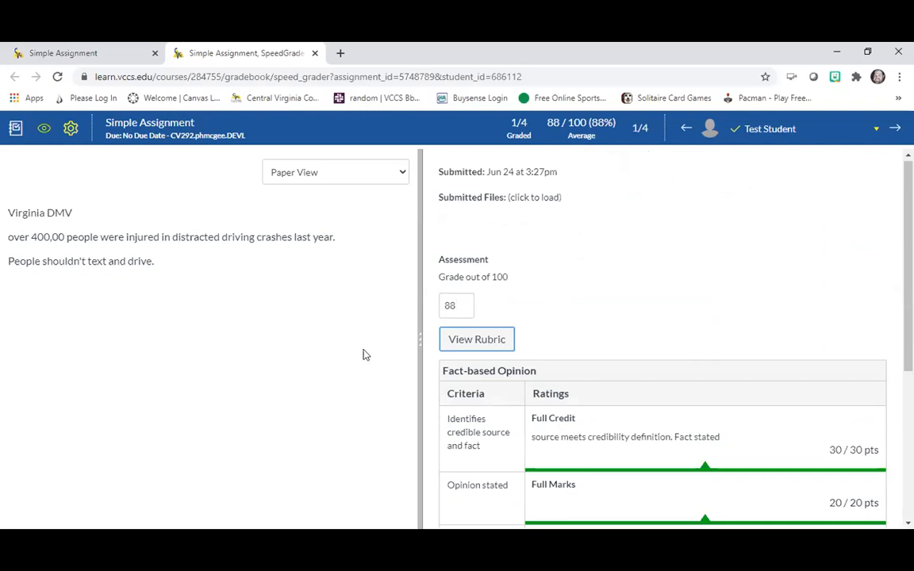
scroll(712, 332, down, 3)
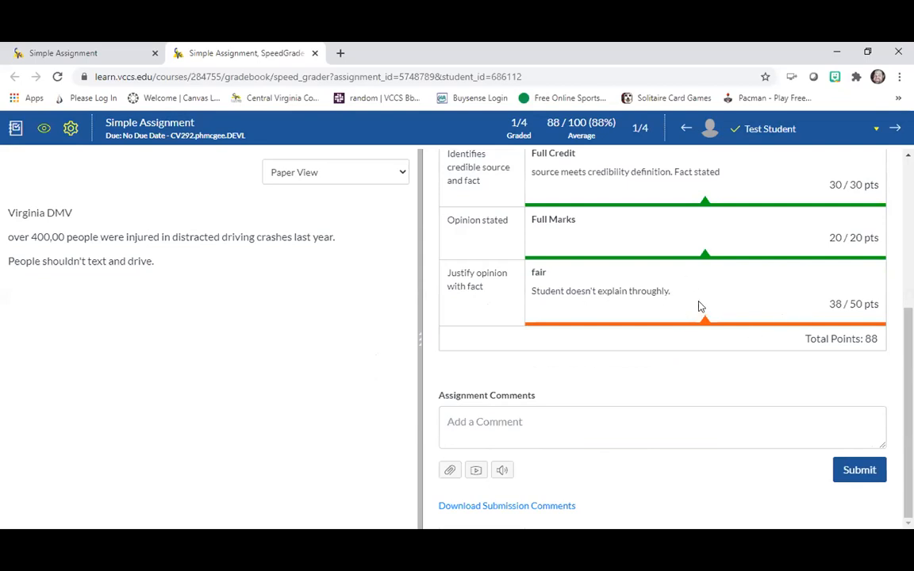
scroll(486, 376, up, 2)
scroll(488, 379, up, 3)
scroll(516, 433, down, 3)
scroll(713, 467, down, 2)
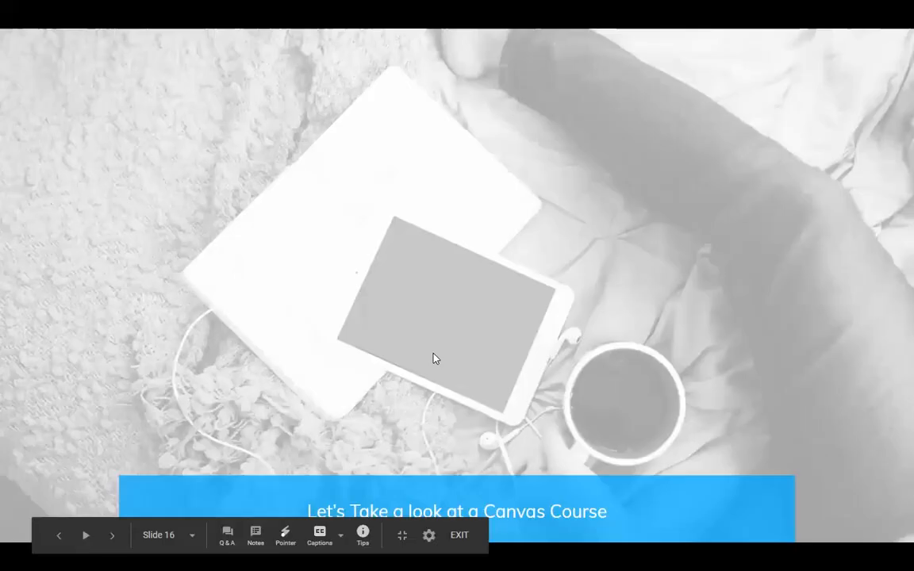
key(Right)
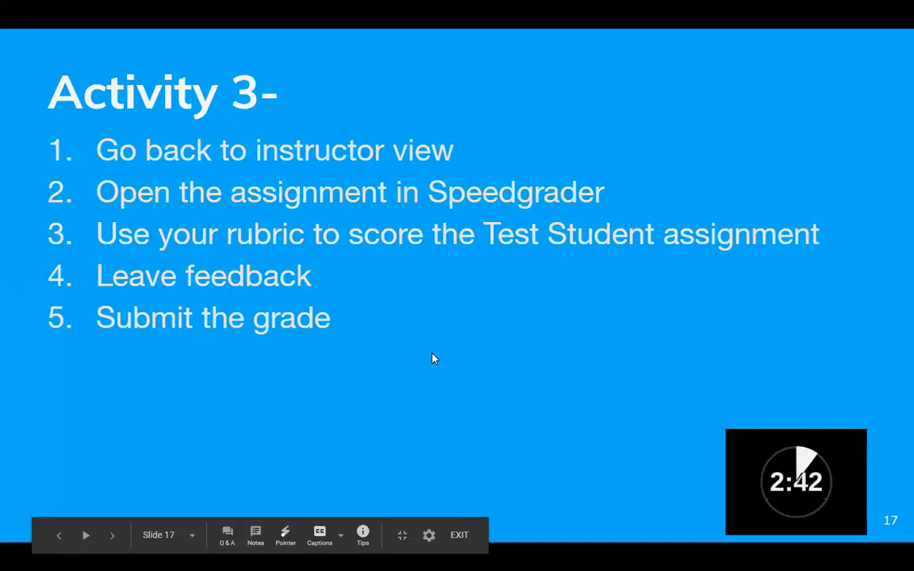
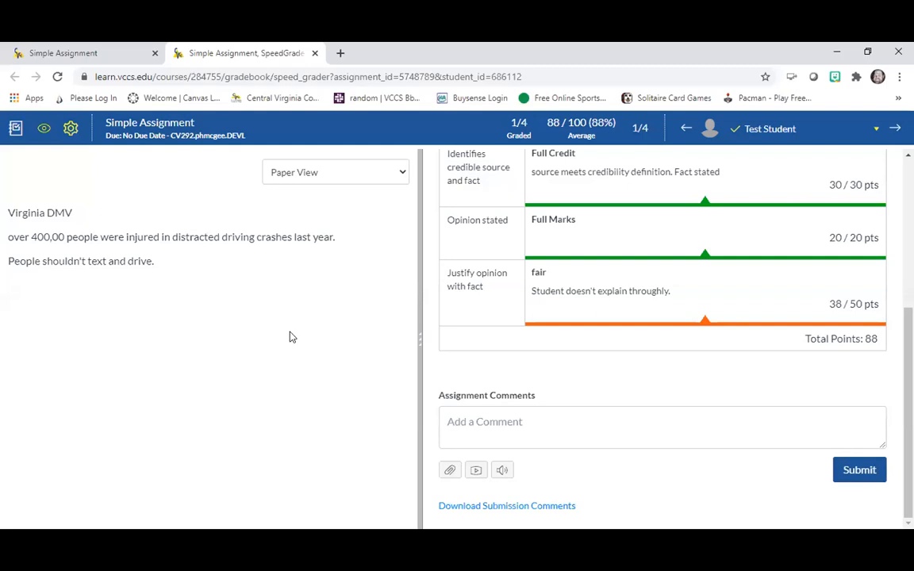
Step: Close SpeedGrader and open the course's list of rubrics
click(314, 54)
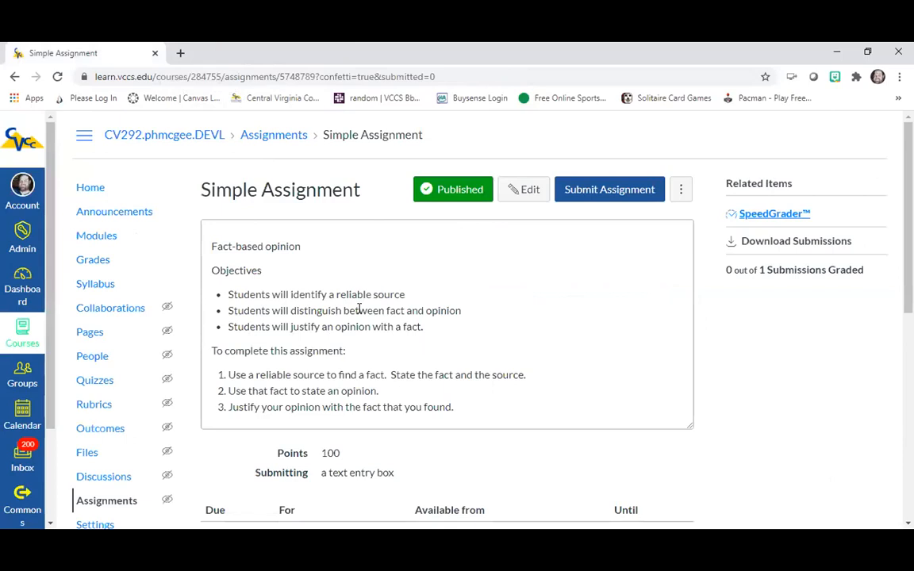
scroll(358, 310, down, 3)
scroll(359, 310, up, 1)
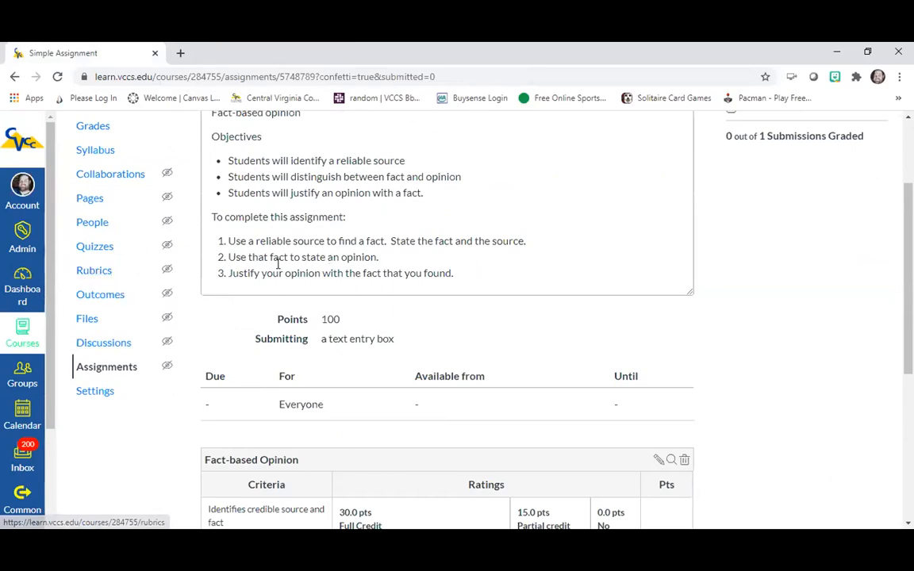
click(102, 271)
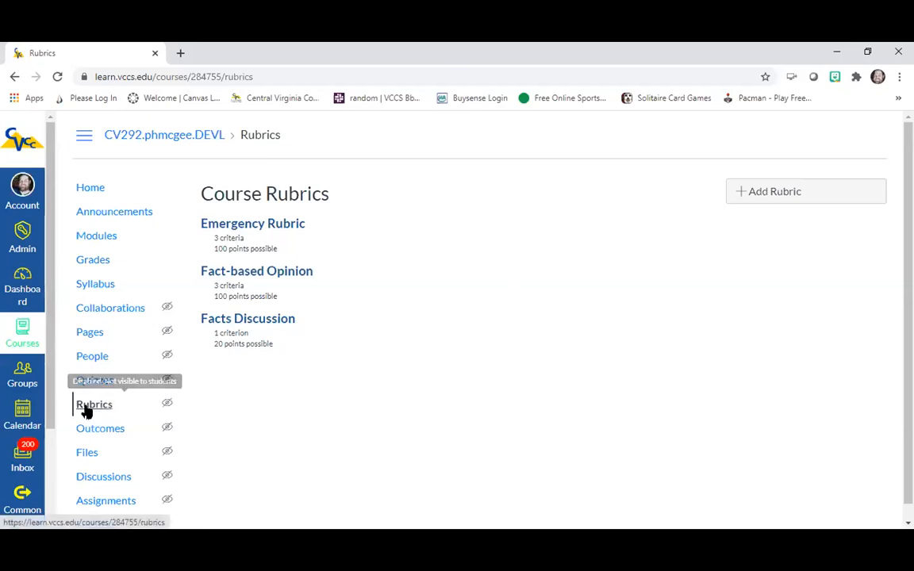
Step: Bring up a blank new-rubric form and cancel it, view the Emergency Rubric, and return to the course rubrics
click(741, 192)
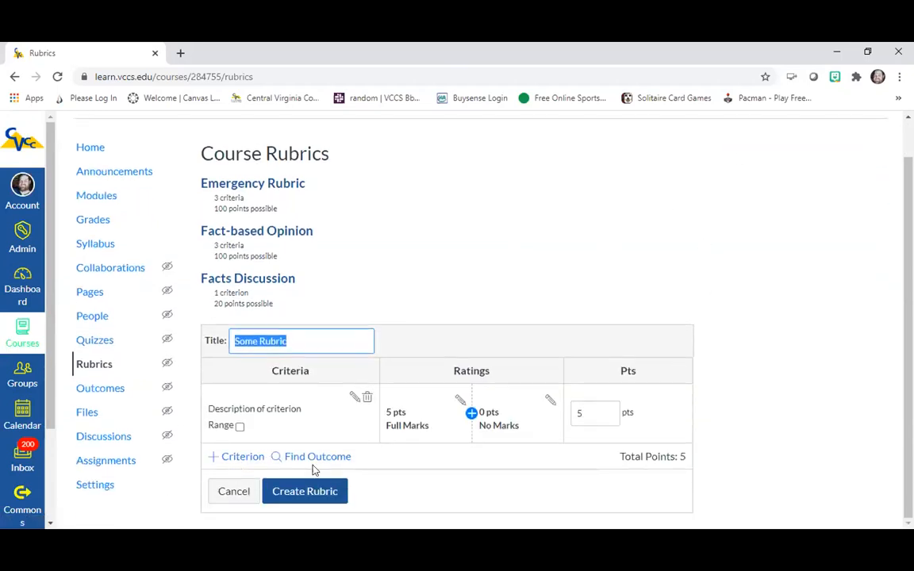
click(234, 500)
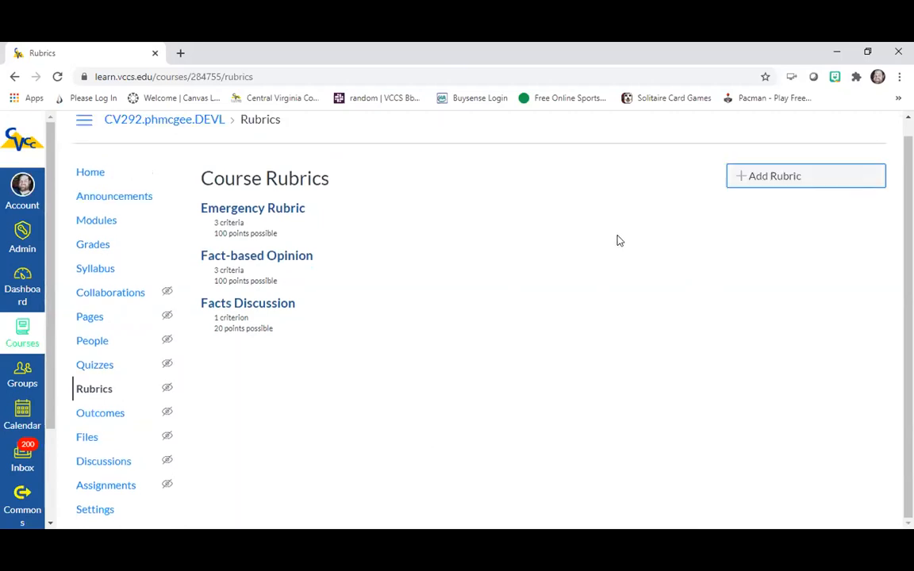
click(268, 209)
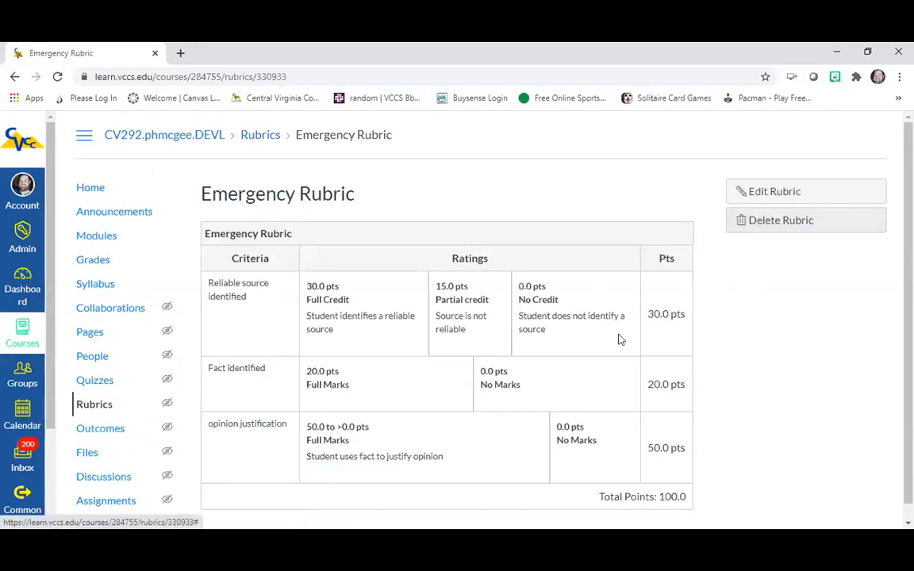
click(91, 406)
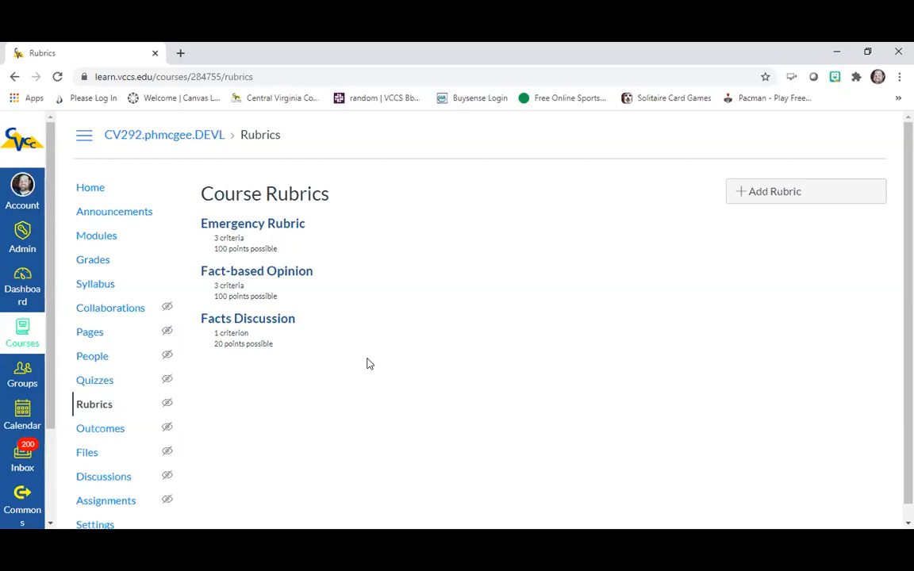
Step: Set the "Student Discusses Facts" criterion of the Facts Discussion rubric to 30 points and update the rubric
click(268, 319)
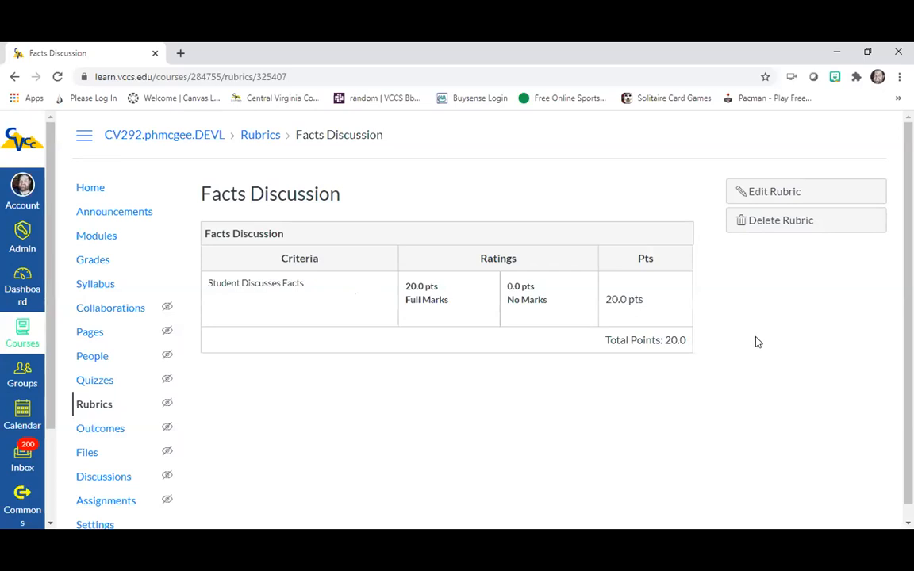
click(770, 193)
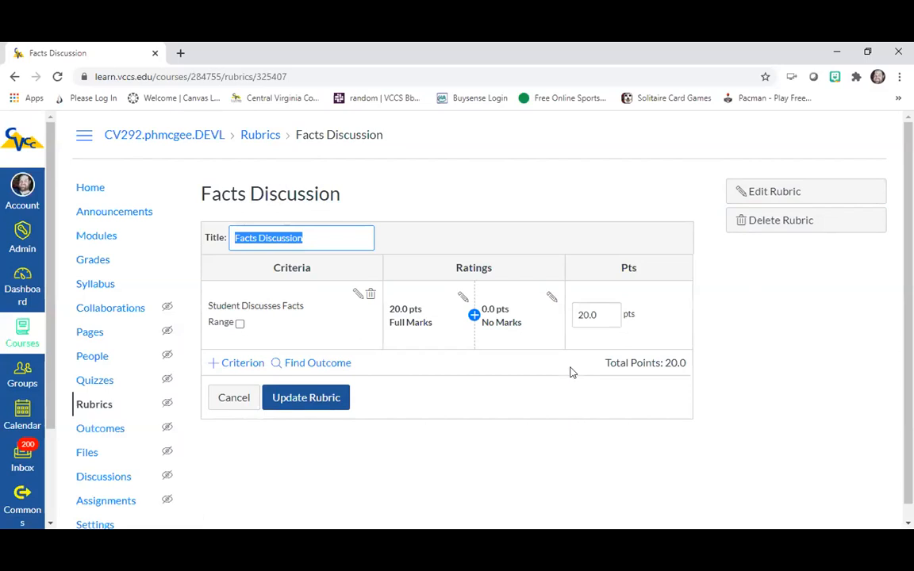
click(583, 314)
drag(583, 314, 587, 314)
text(30)
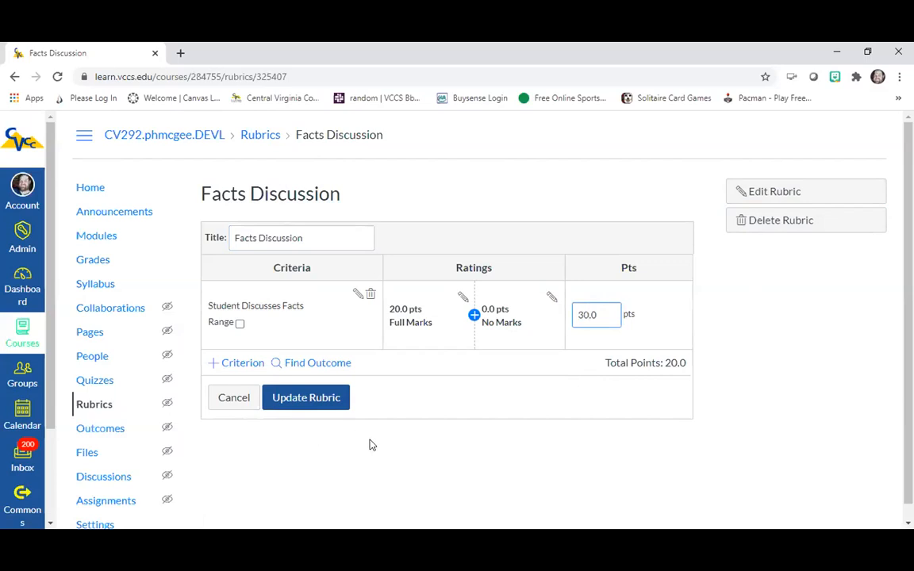
click(318, 399)
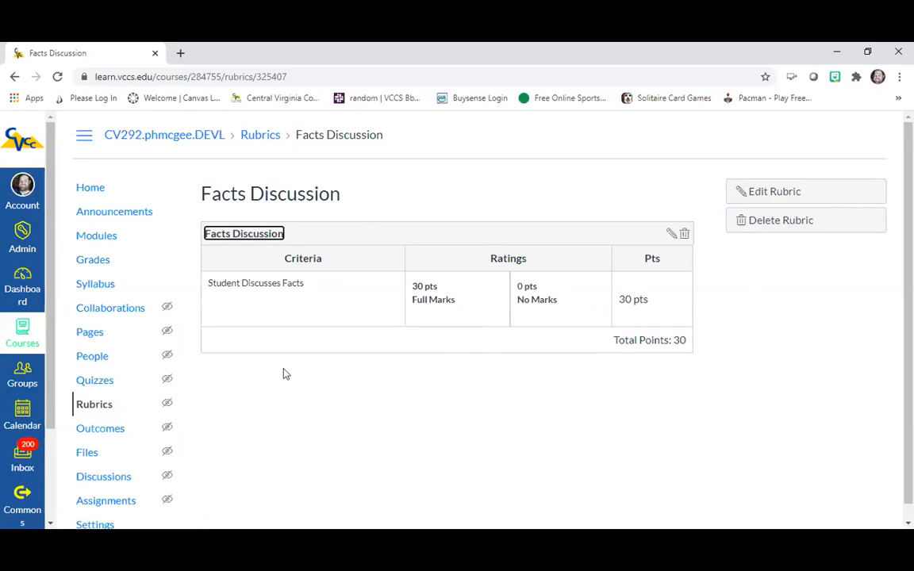
Step: Edit the Simple Discussion in the Rubrics Module, set its points possible to 30 and save it
click(97, 192)
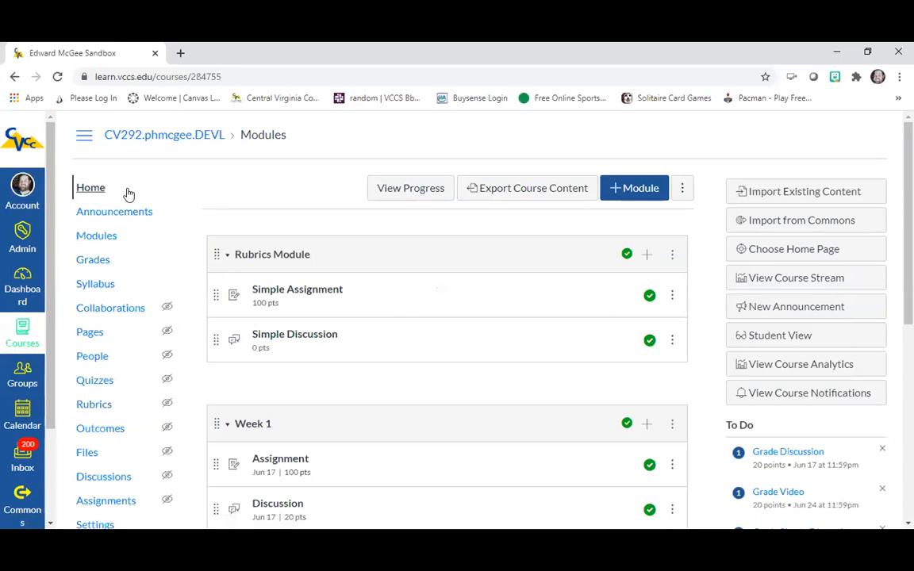
click(313, 338)
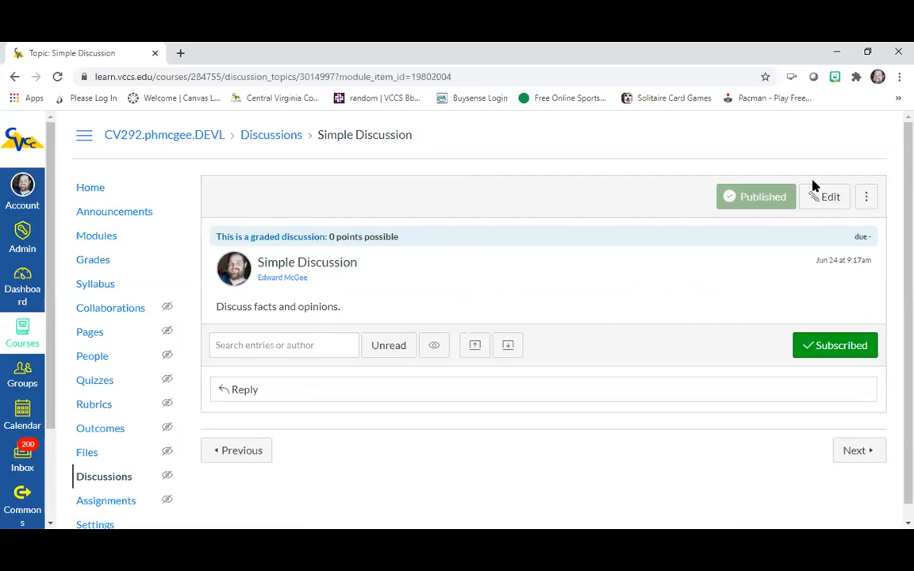
click(823, 196)
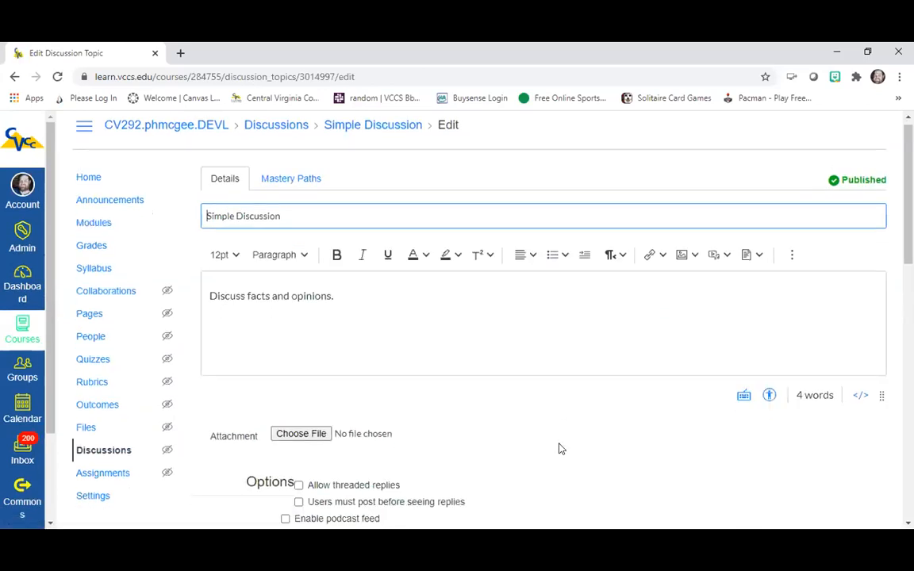
scroll(558, 449, down, 3)
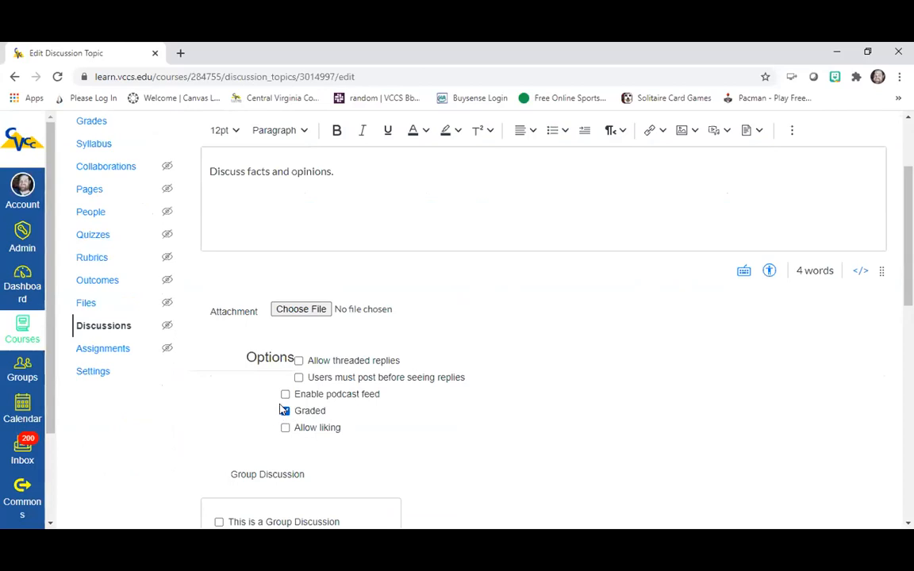
scroll(499, 435, up, 2)
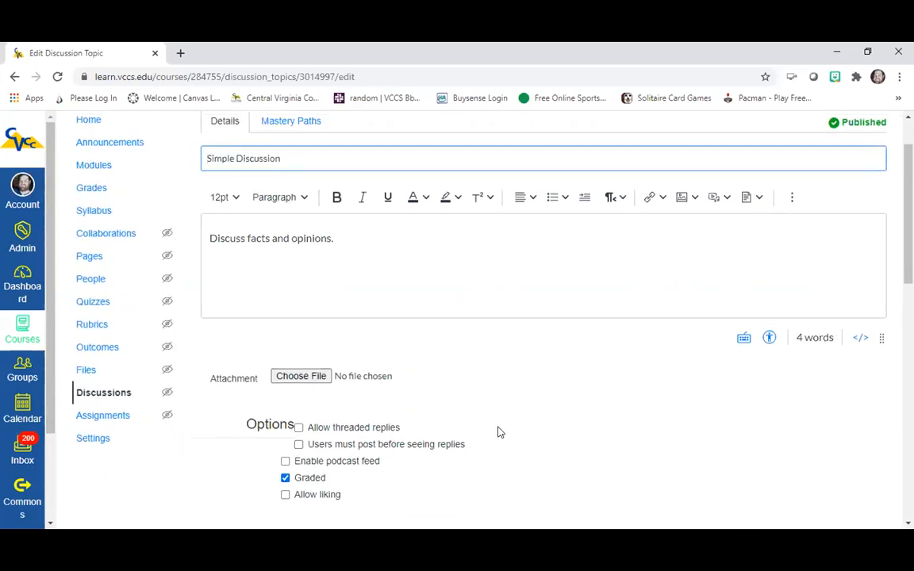
scroll(508, 418, down, 4)
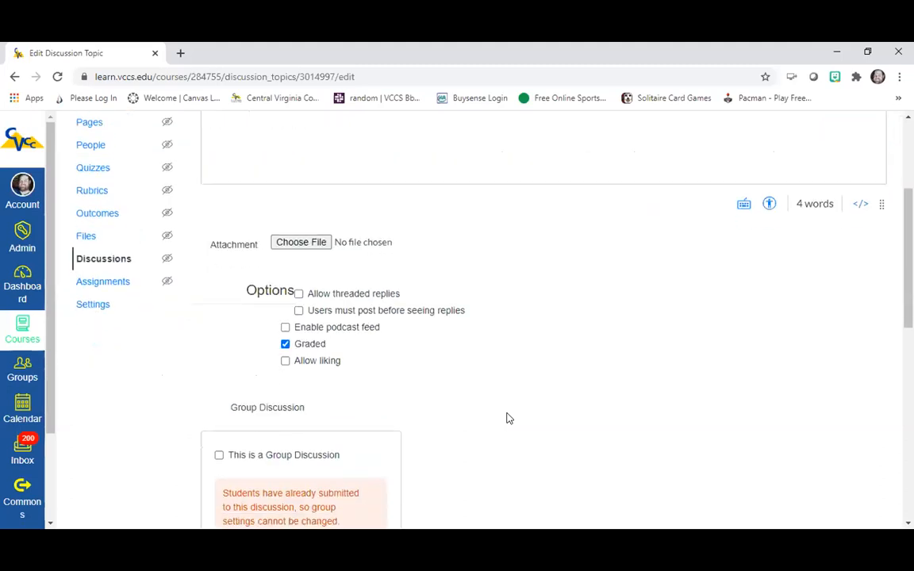
scroll(508, 418, down, 6)
double_click(349, 371)
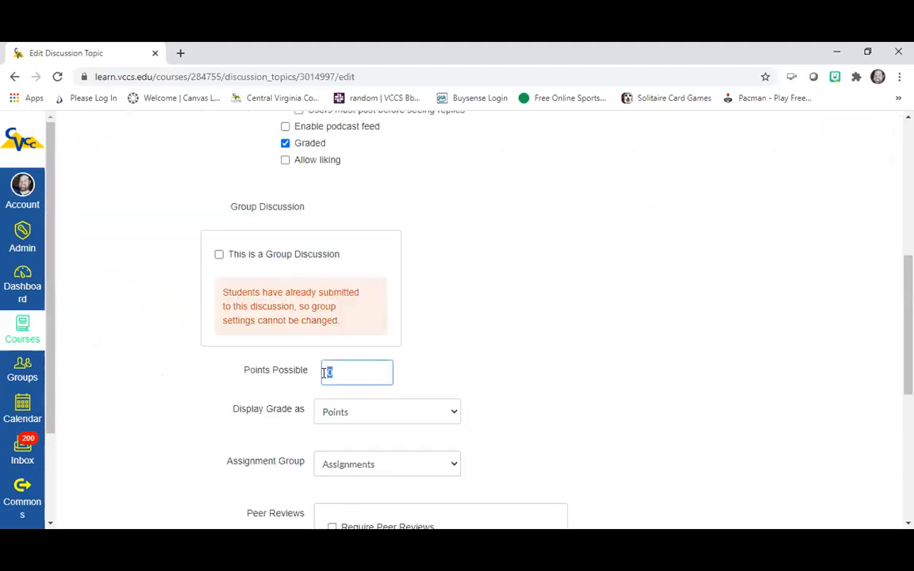
text(30)
click(649, 341)
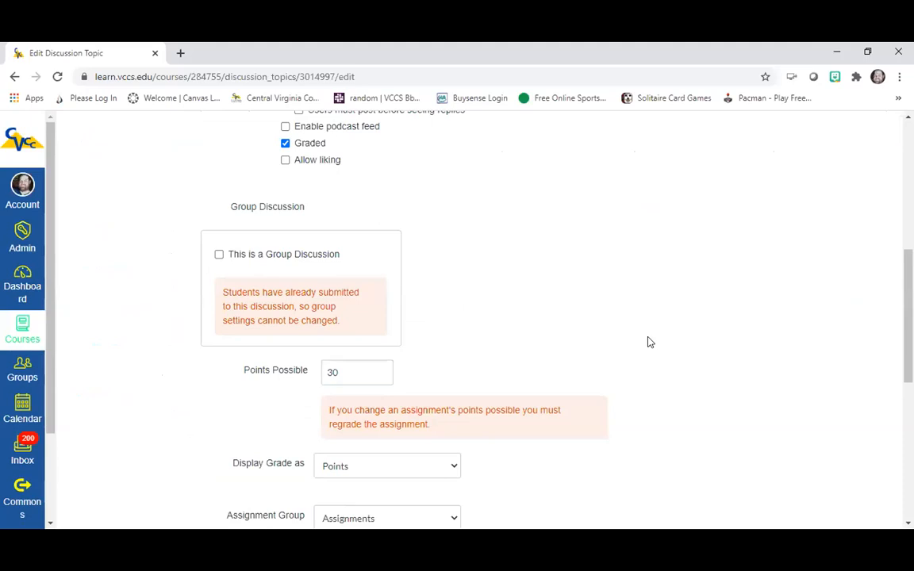
scroll(654, 353, down, 2)
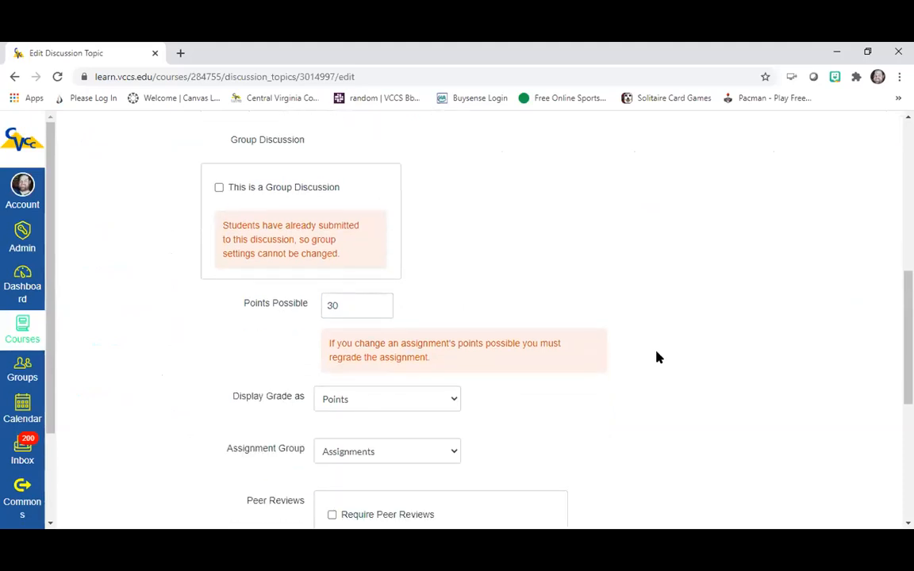
scroll(657, 357, down, 10)
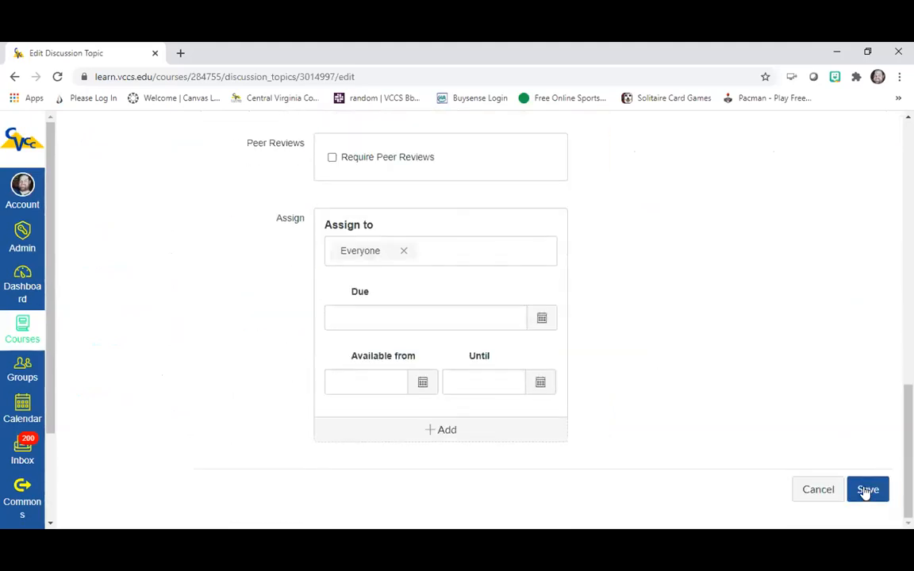
click(866, 490)
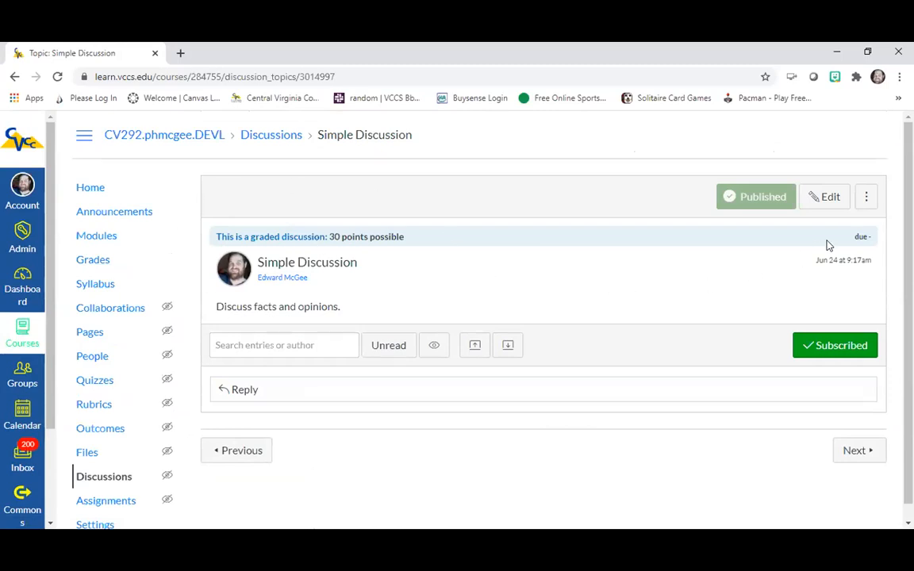
Step: Attach the existing Facts Discussion rubric from this course's rubrics to the Simple Discussion, and close the rubric details
click(867, 200)
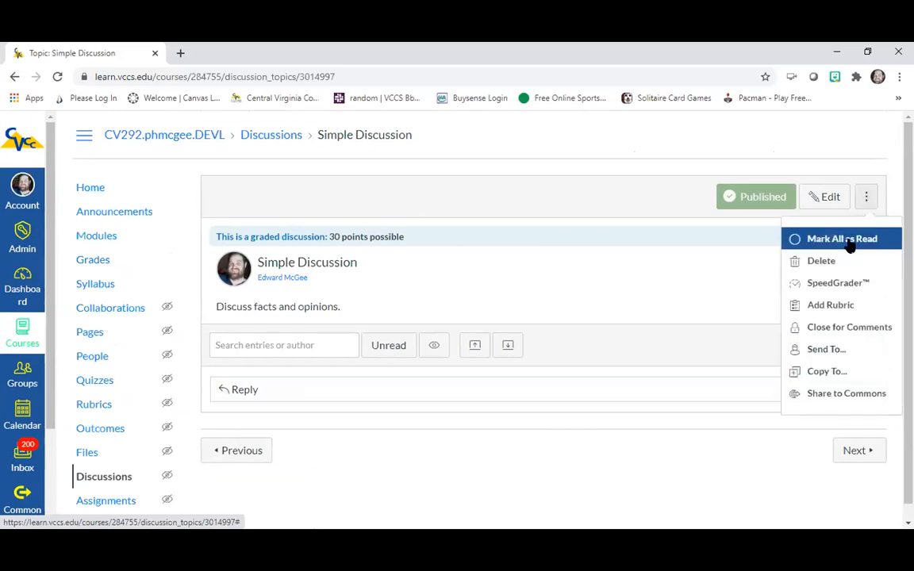
click(834, 306)
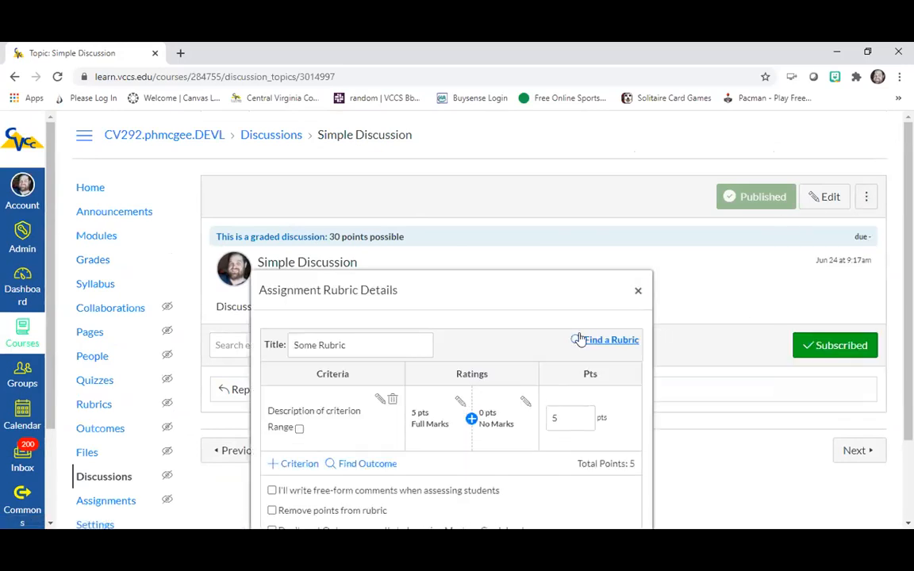
scroll(582, 341, down, 2)
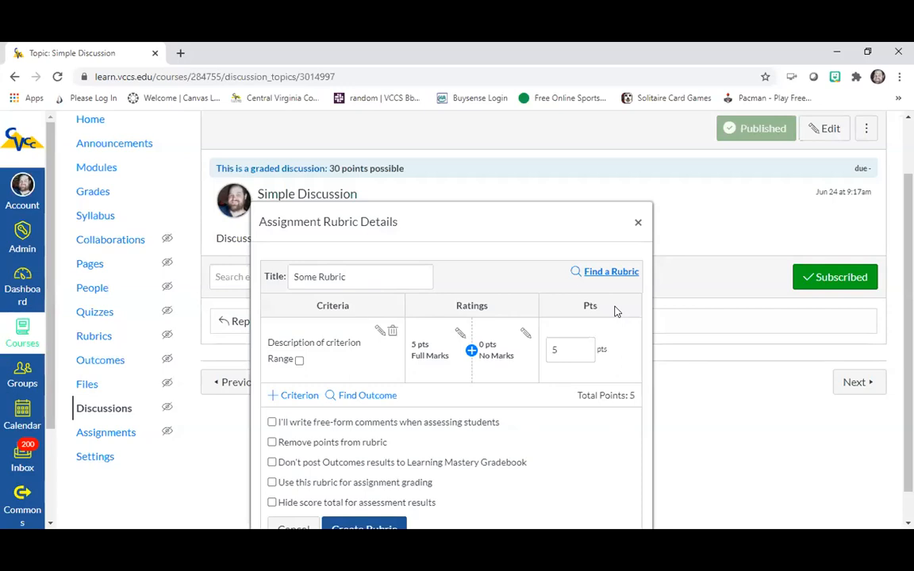
click(610, 272)
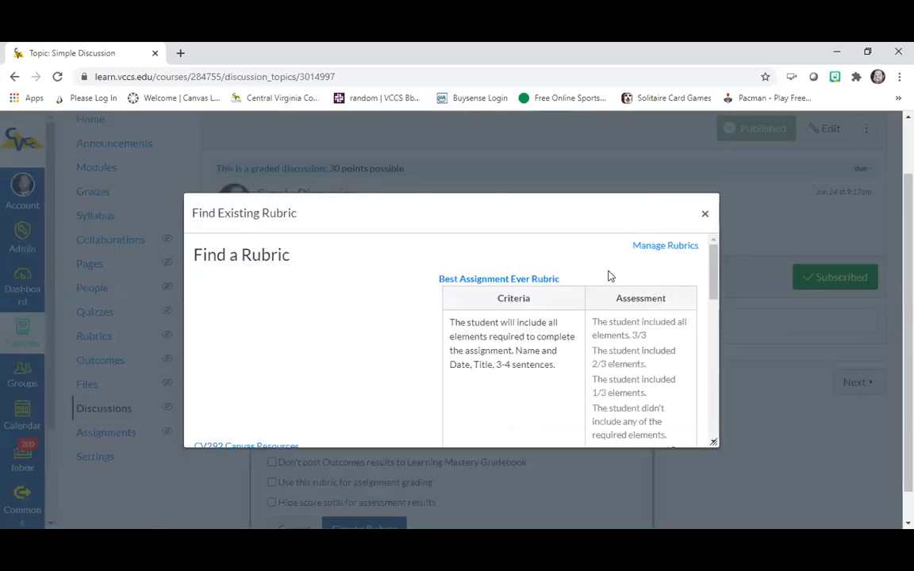
drag(712, 269, 701, 346)
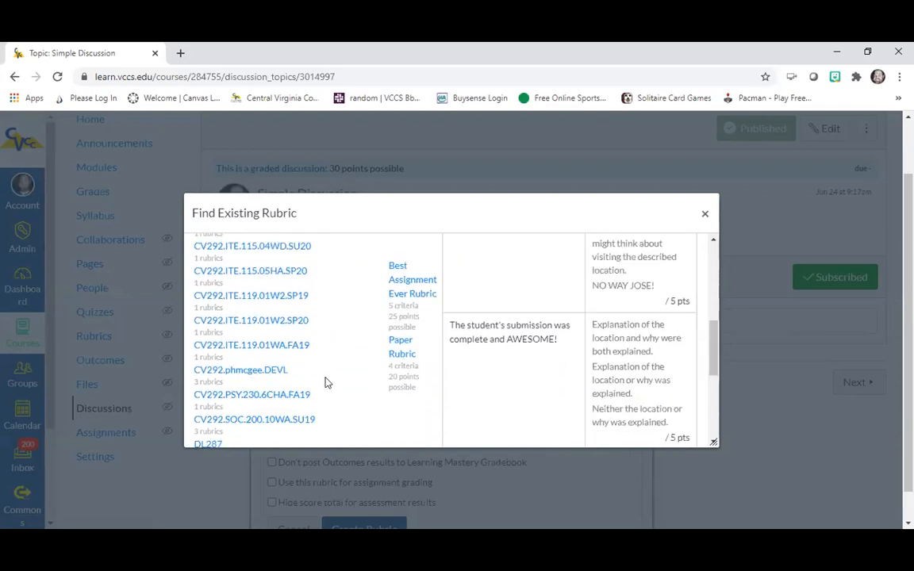
click(253, 371)
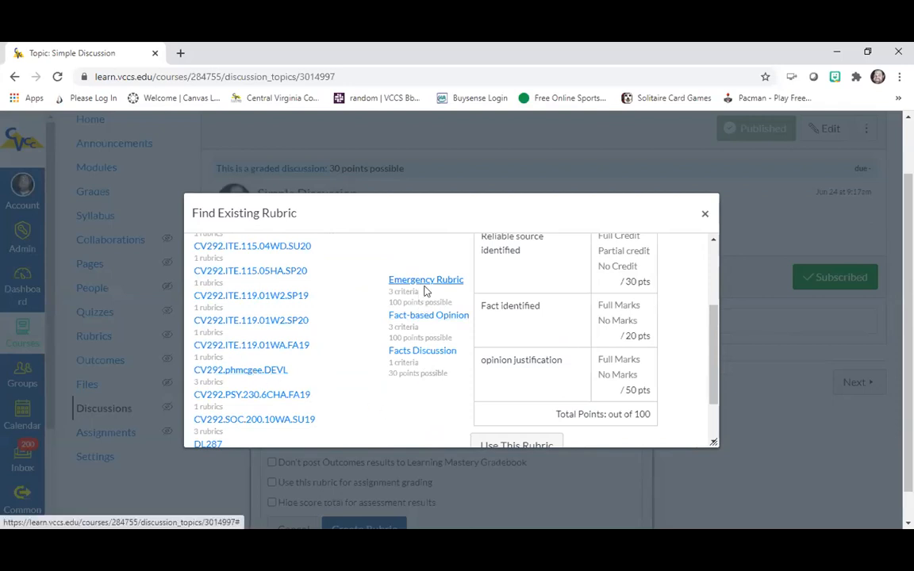
click(418, 352)
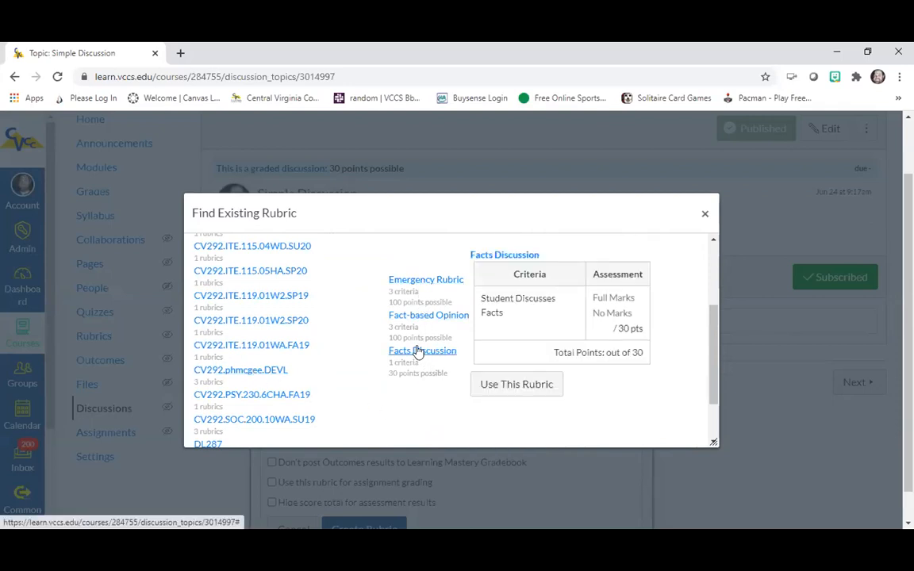
click(517, 385)
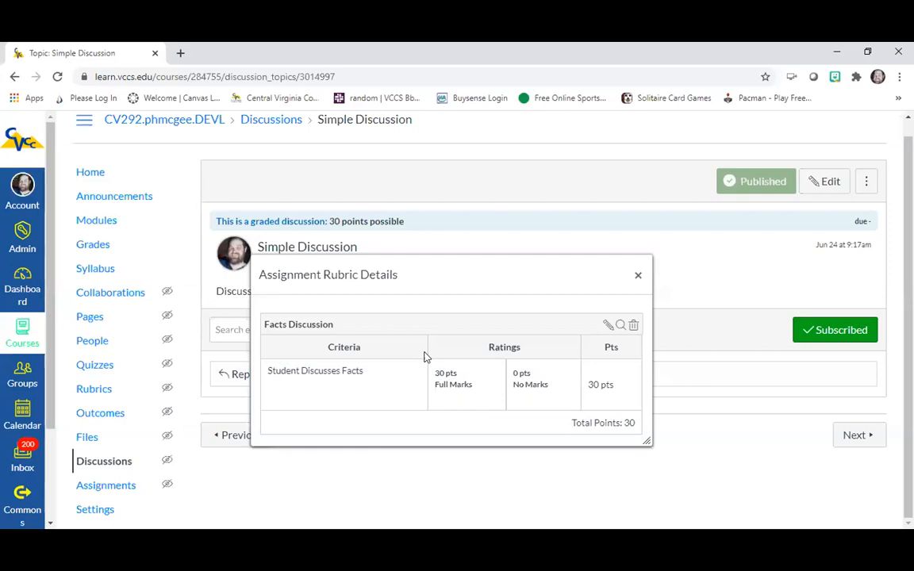
click(637, 276)
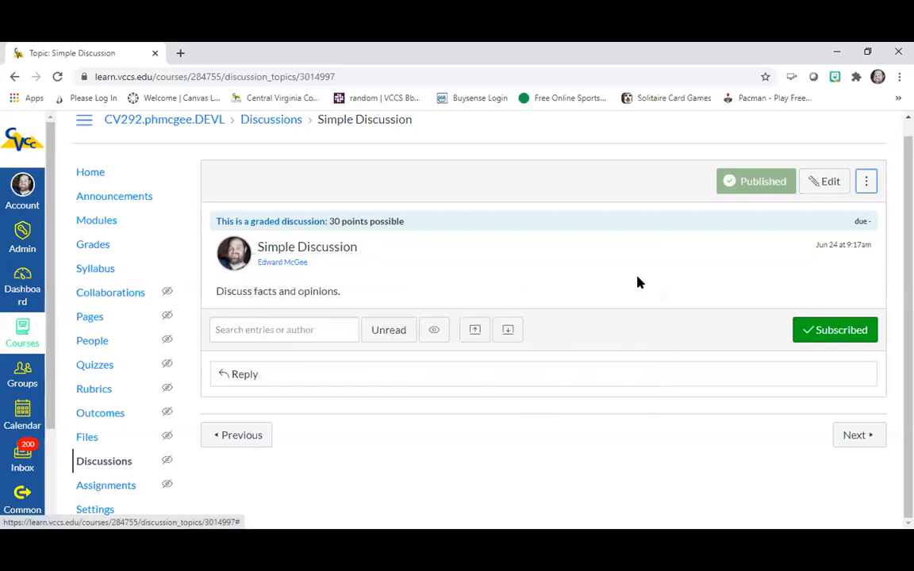
Step: Reopen the Simple Discussion's rubric details to check the attached rubric, and close them again
click(869, 183)
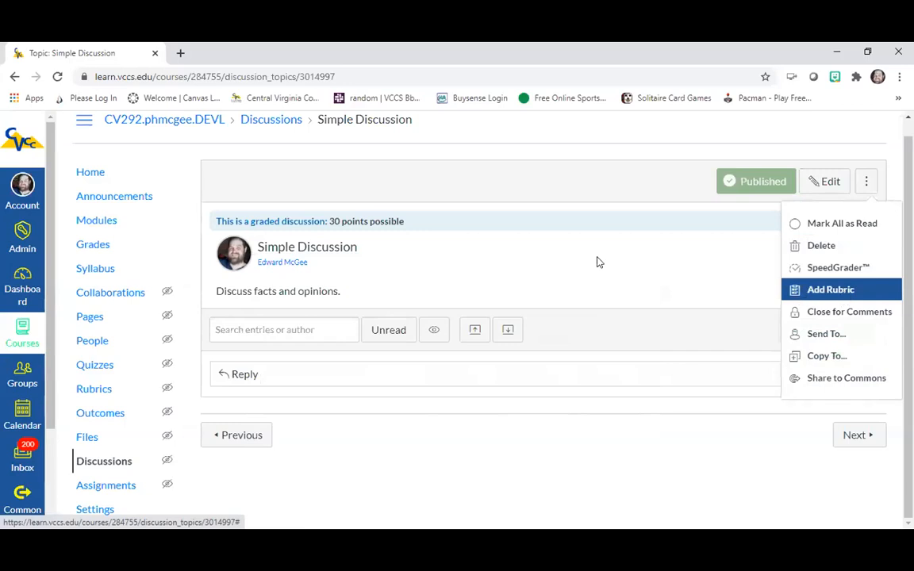
click(595, 261)
click(865, 183)
click(825, 290)
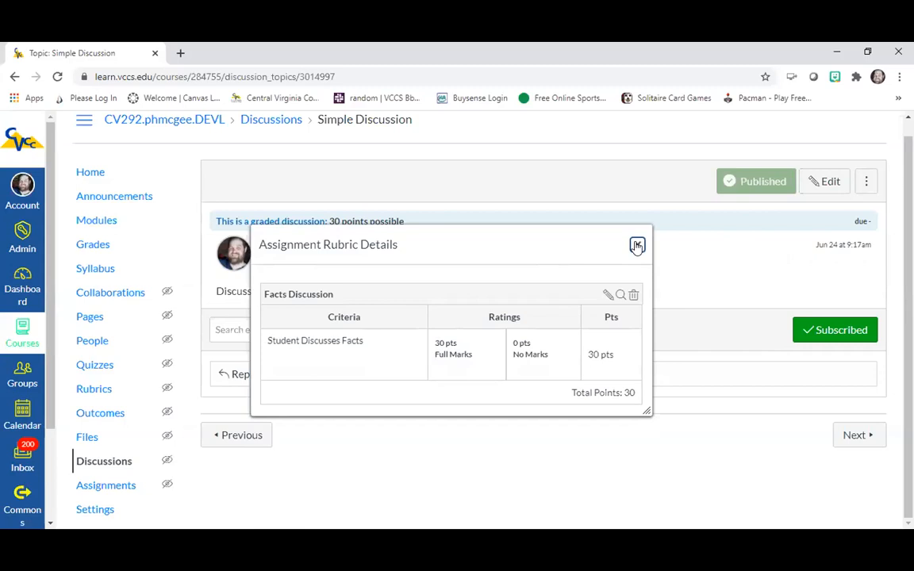
click(637, 246)
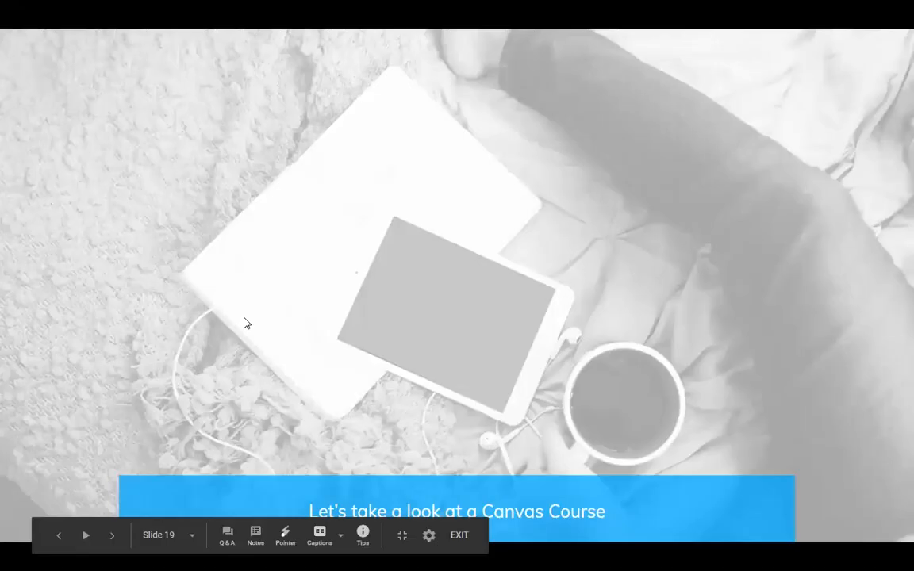
key(Right)
key(Right)
key(Right)
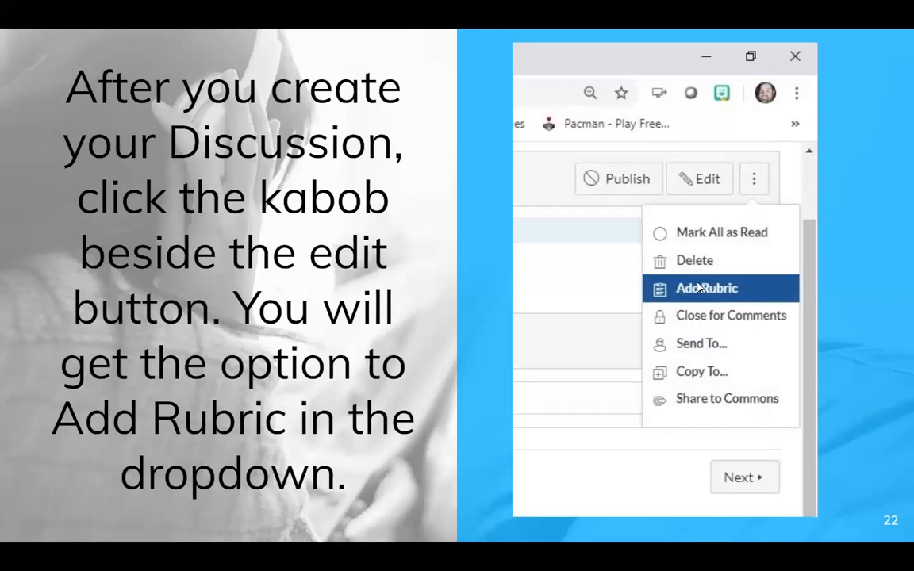
click(429, 295)
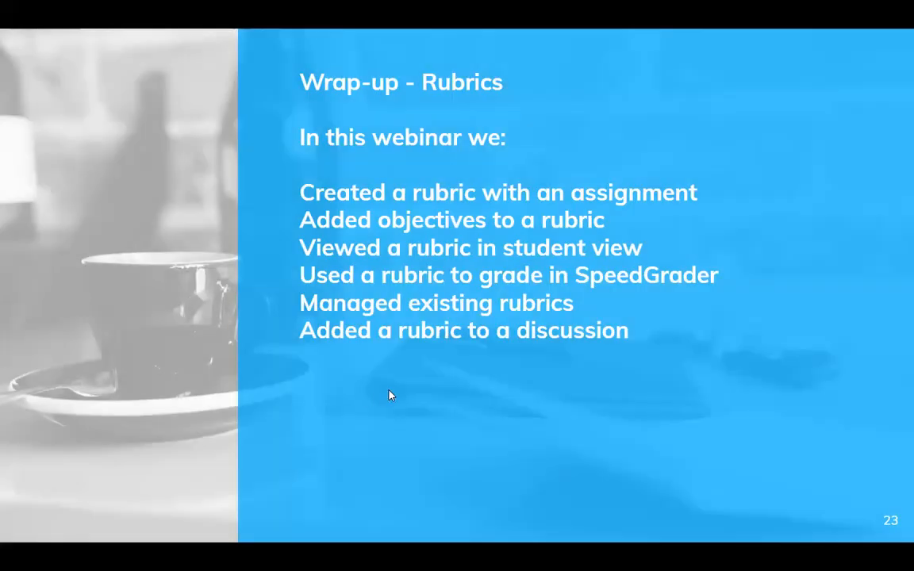